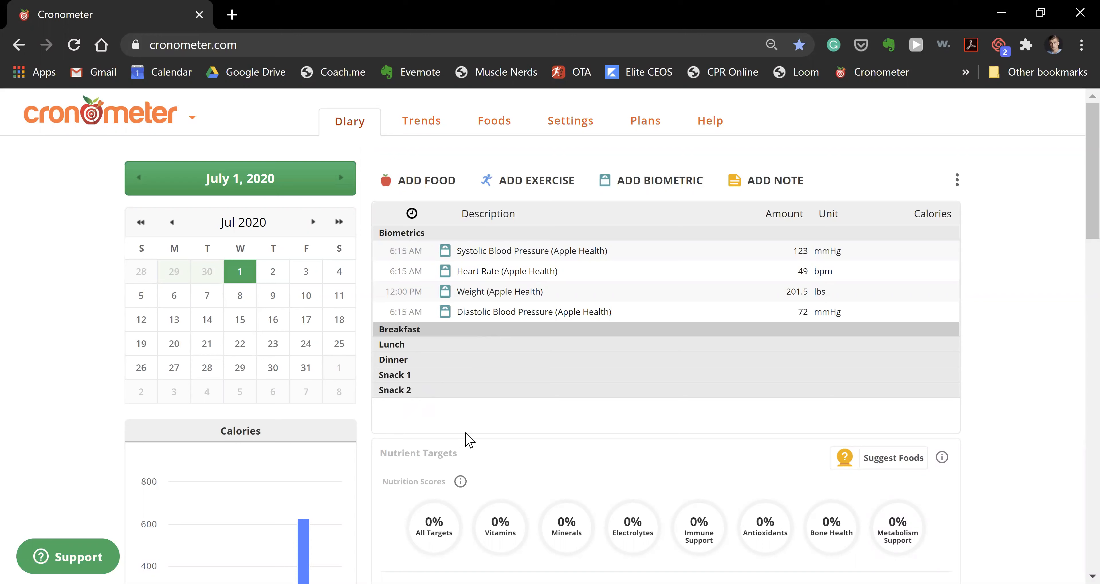
- Add one full recipe of the custom food Easy Breakfast to the diary's Breakfast group
left_click(412, 180)
left_click(245, 199)
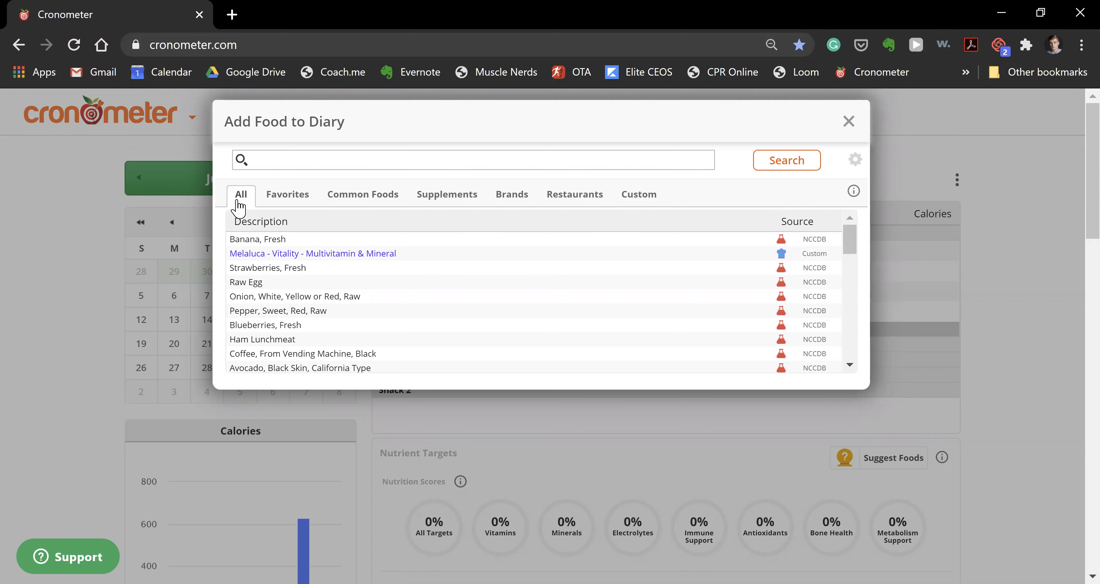
left_click(649, 197)
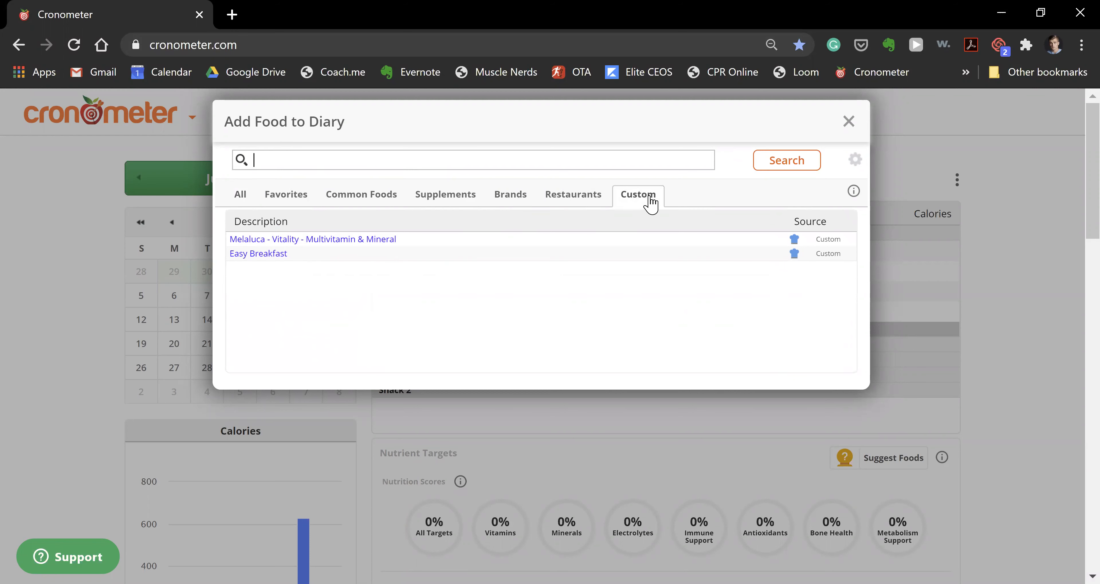
left_click(287, 256)
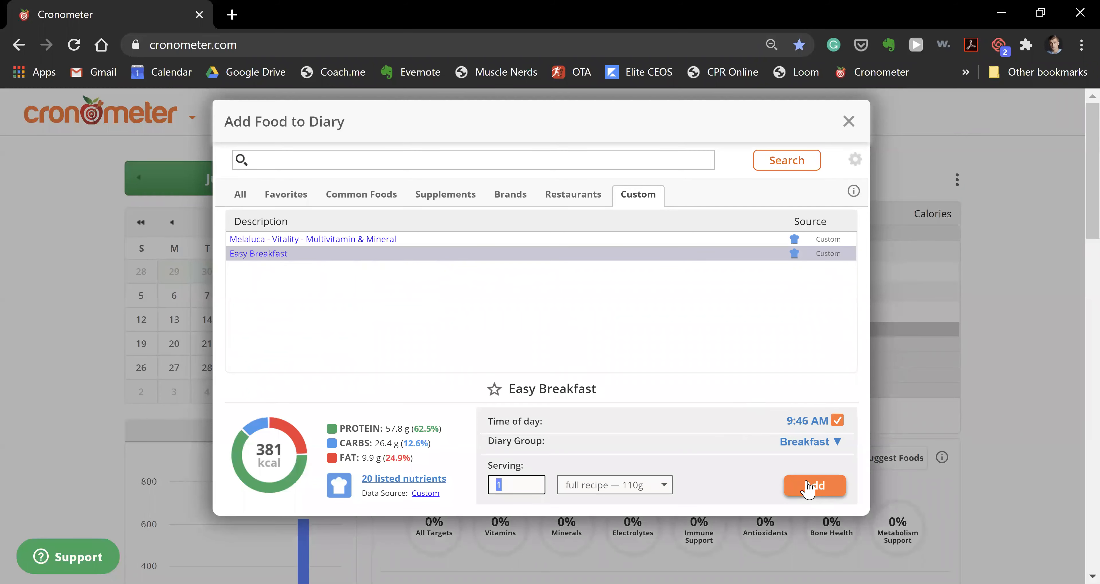
left_click(809, 489)
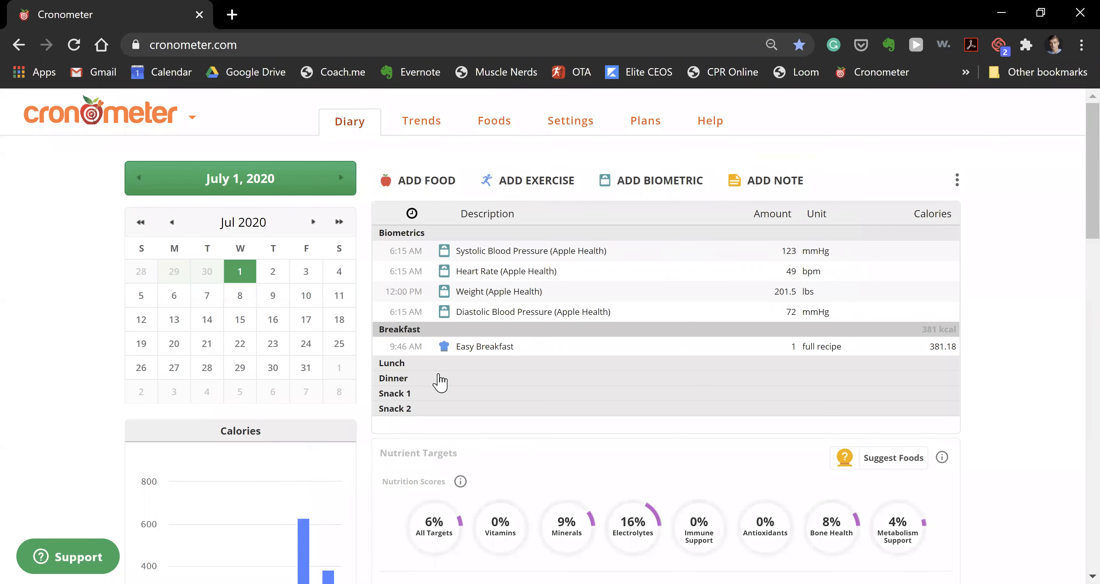
- Explode the Easy Breakfast recipe in the diary into its individual ingredients
left_click(440, 370)
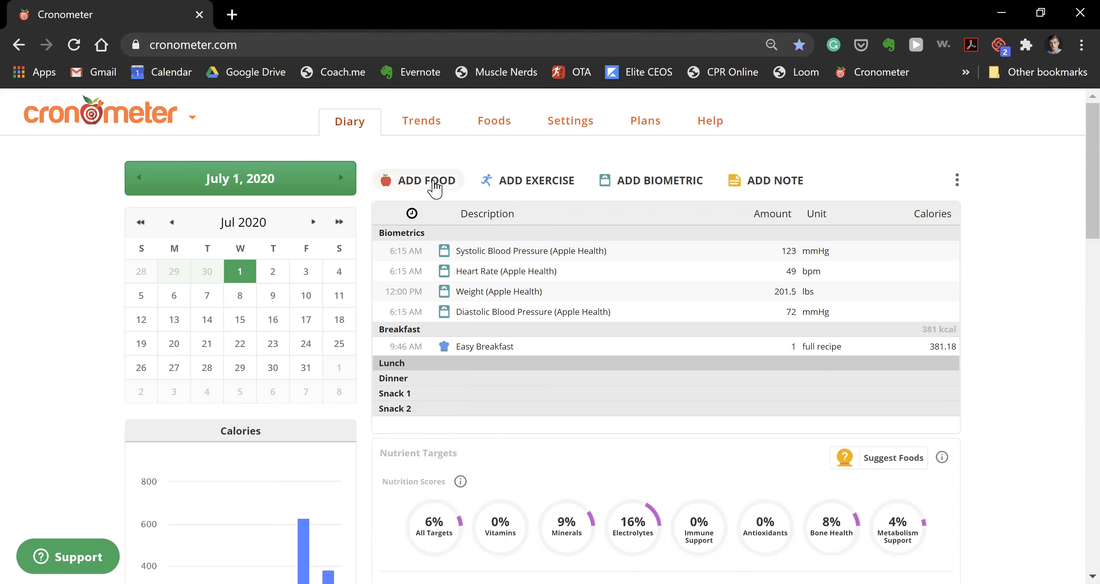
right_click(481, 351)
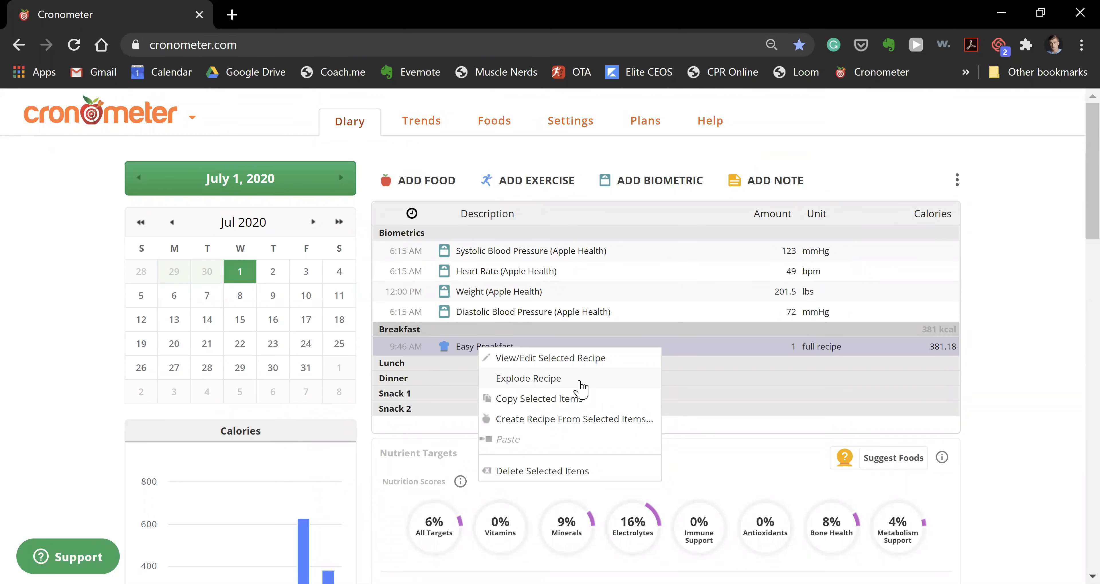
left_click(580, 382)
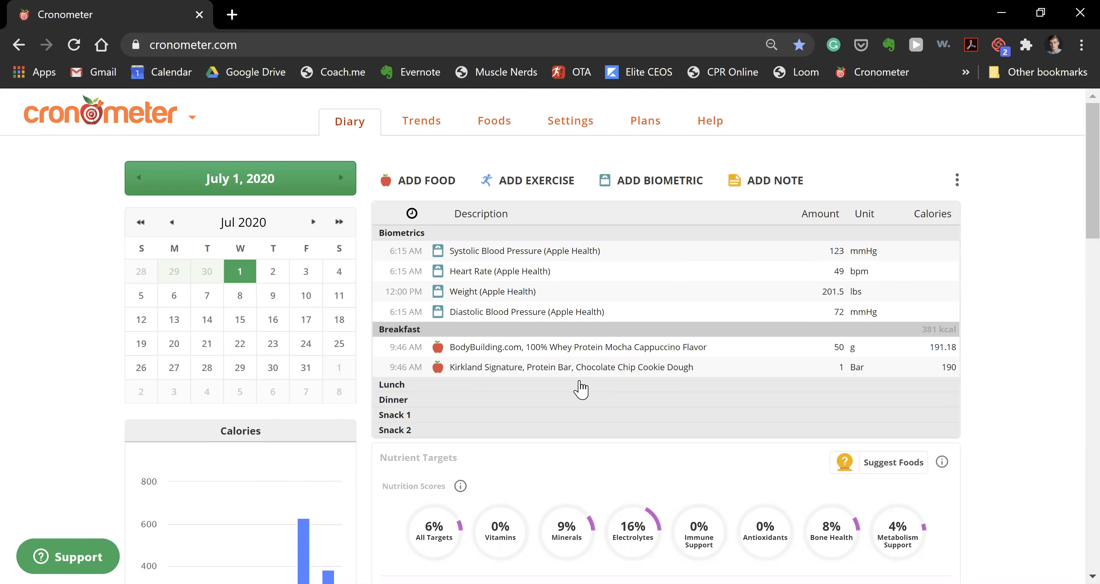
- Set the amount of the BodyBuilding.com whey protein entry under Breakfast to 75 g
left_click(627, 350)
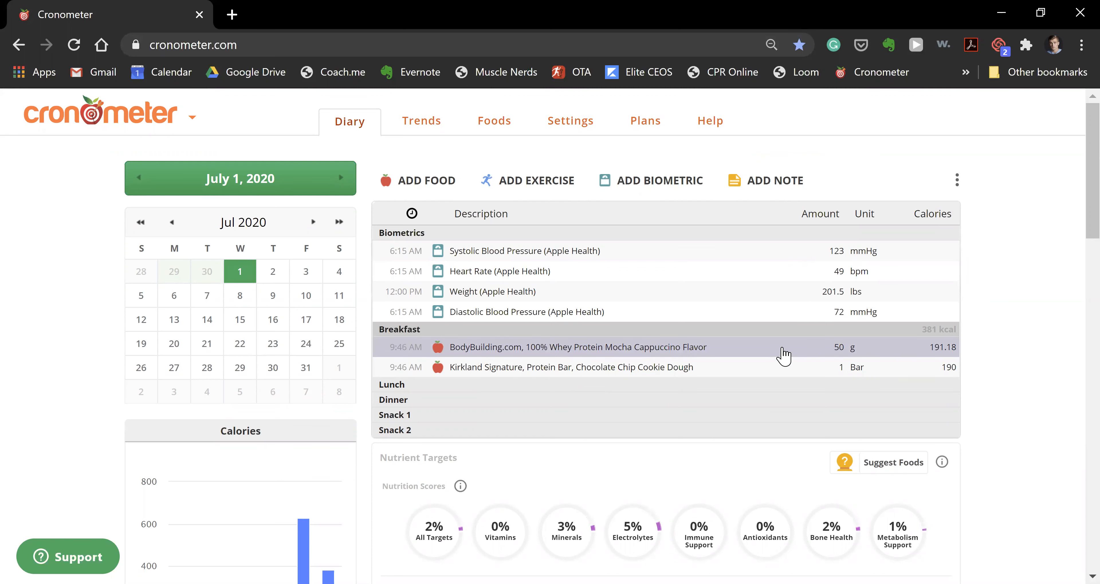
left_click(838, 349)
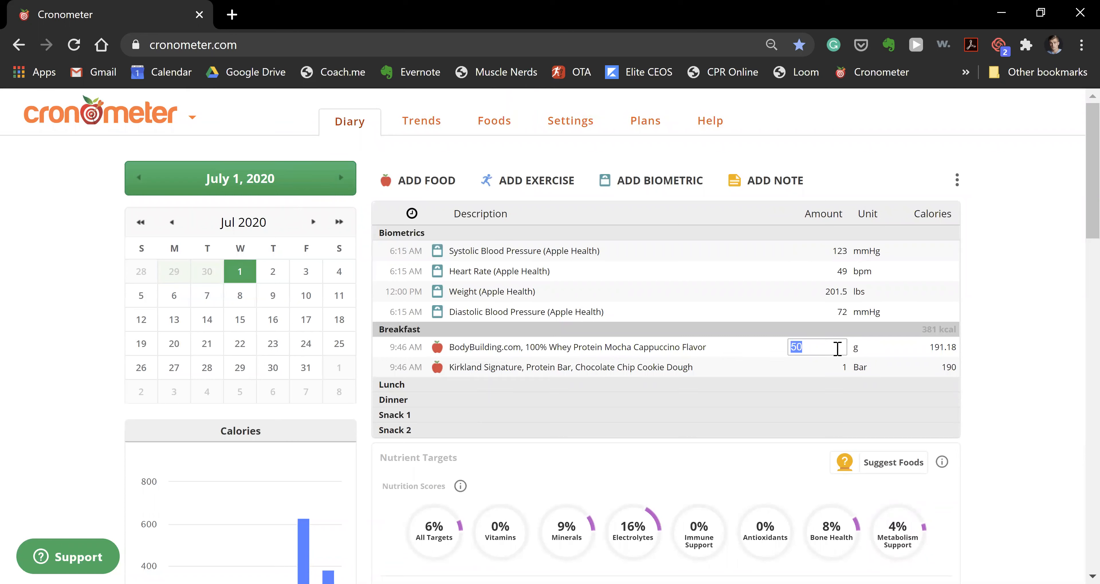
type("75")
key("Return")
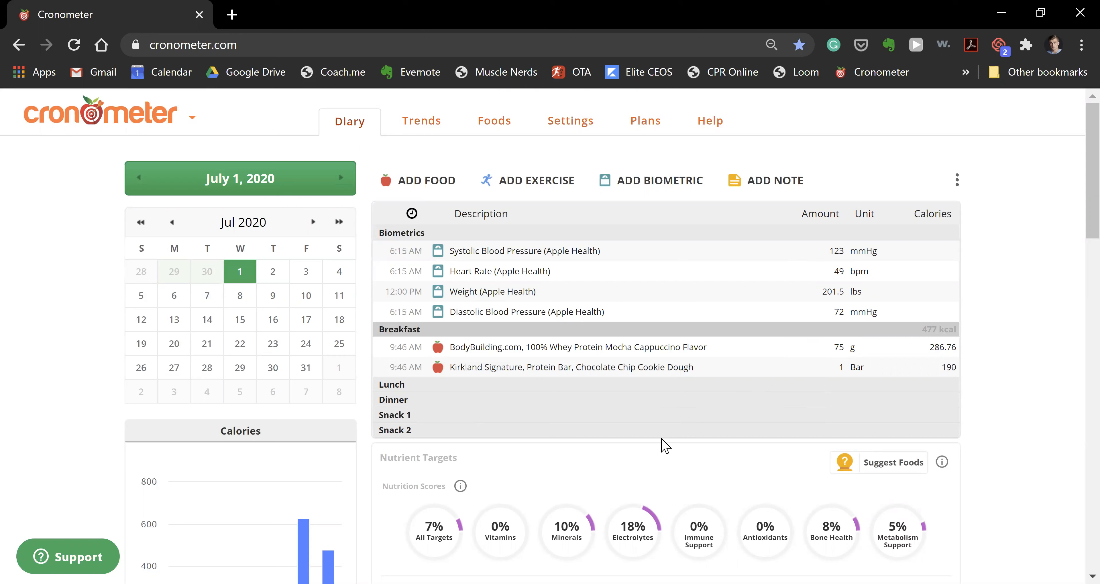
- Delete the whey protein and Kirkland Signature protein bar entries from the Breakfast group
left_click(526, 386)
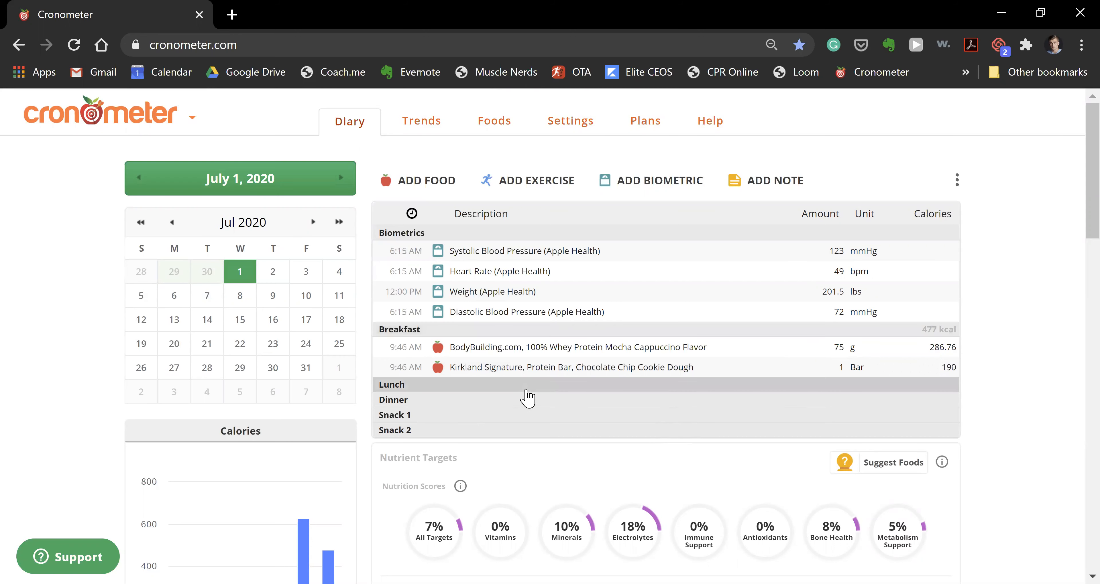
left_click(671, 354)
left_click(649, 374, "shift")
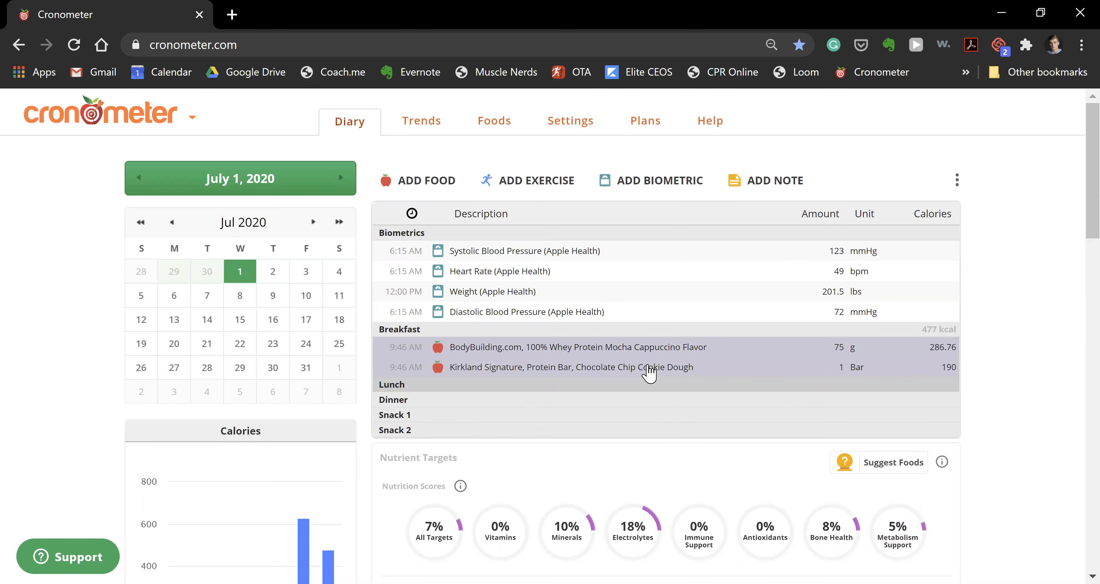
key("Delete")
left_click(615, 219)
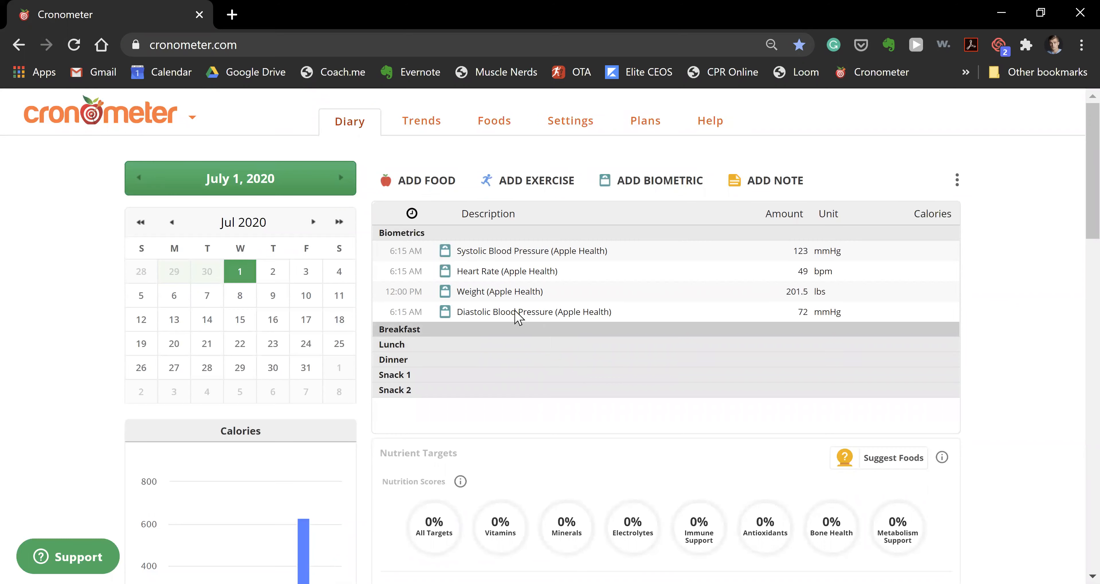
- Add the custom Easy Breakfast recipe to the Breakfast group again, as one full recipe
left_click(429, 186)
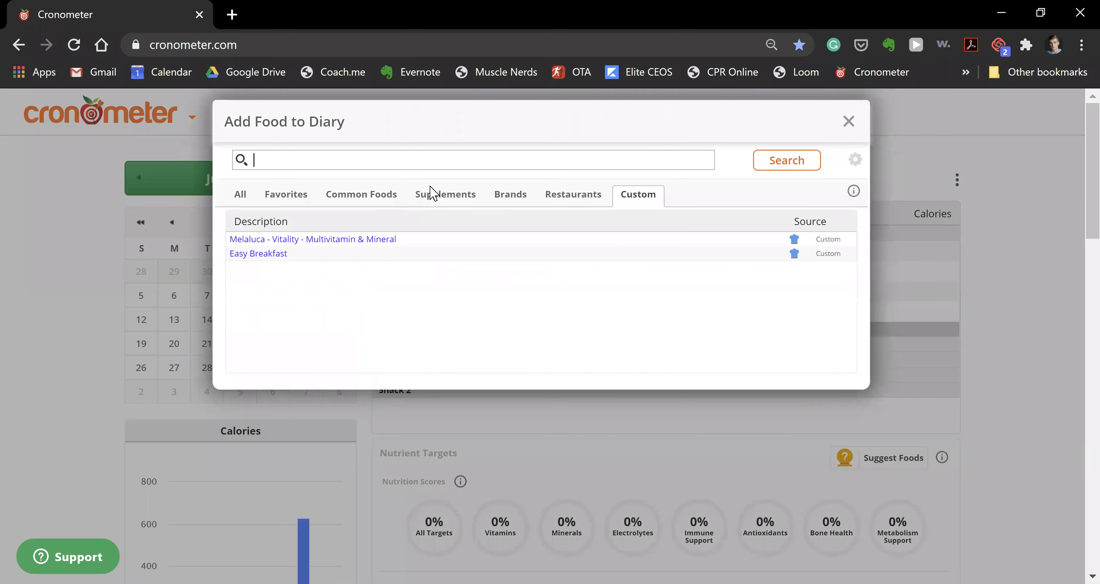
left_click(342, 256)
left_click(829, 492)
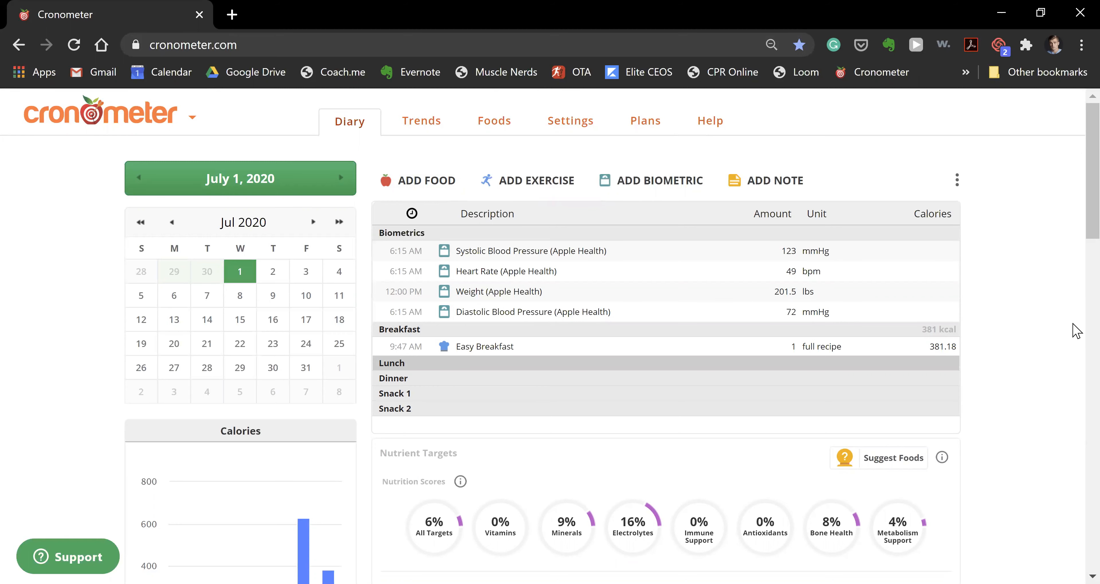
- Search all foods for "chicken bre", choose Chicken Breast, Skinless for Lunch, and set the serving to 200 g
left_click(414, 181)
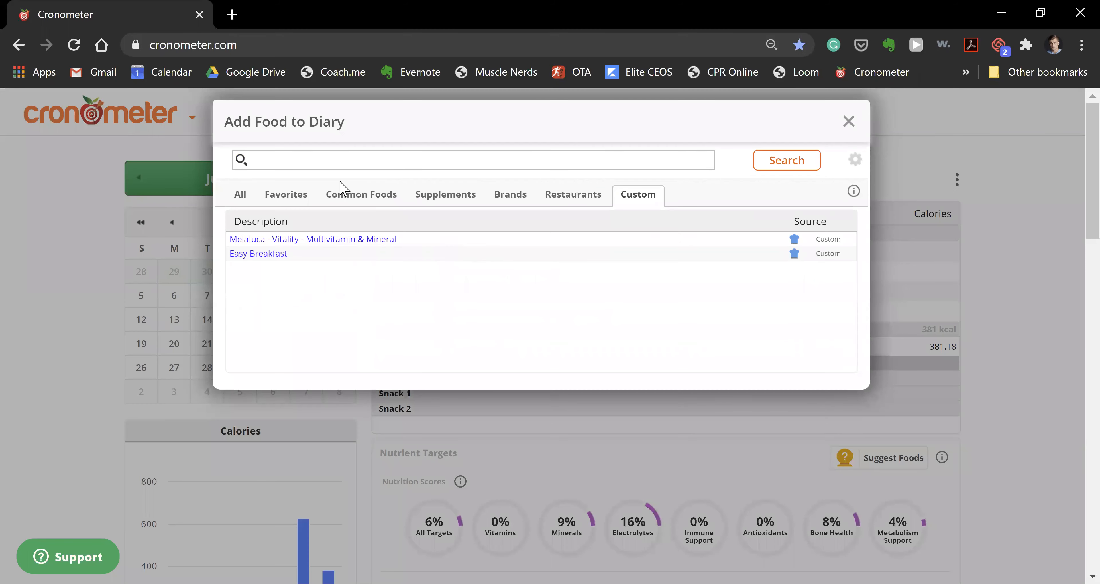
left_click(237, 200)
type("chicken bre")
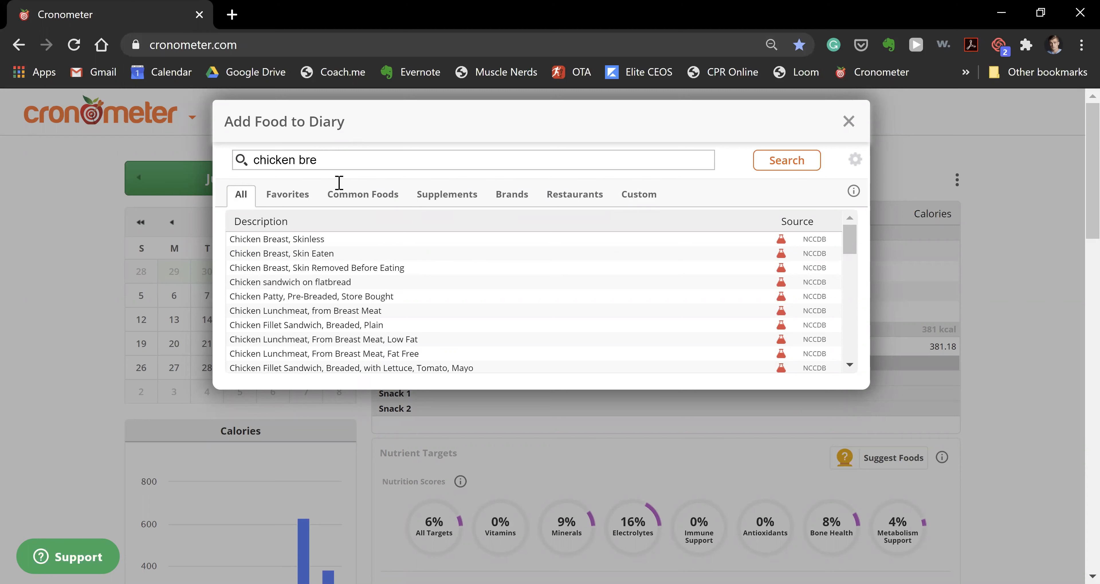
left_click(320, 242)
left_click(604, 489)
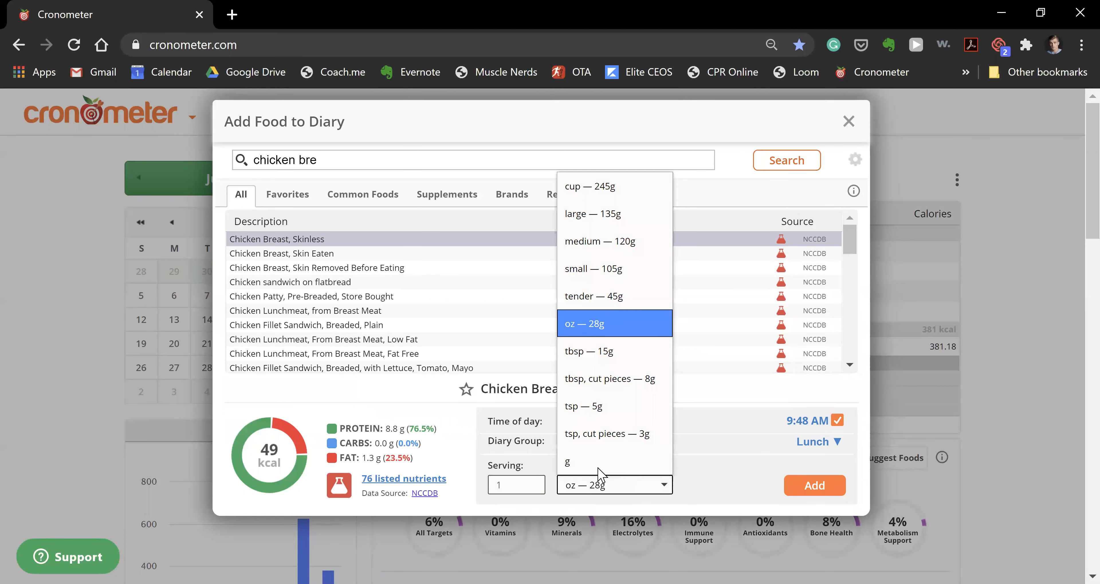
left_click(585, 462)
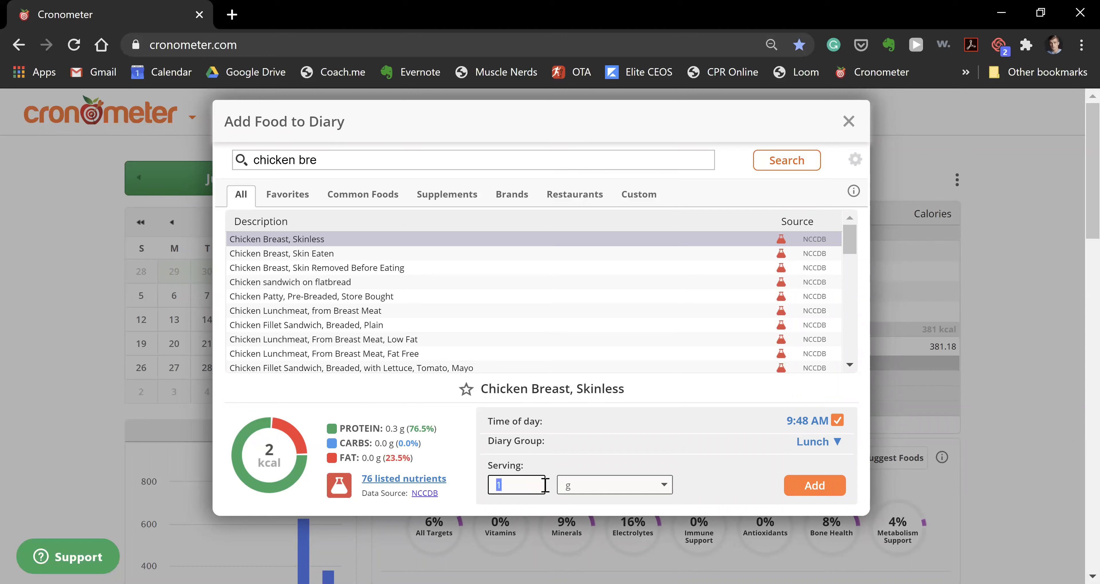
type("200")
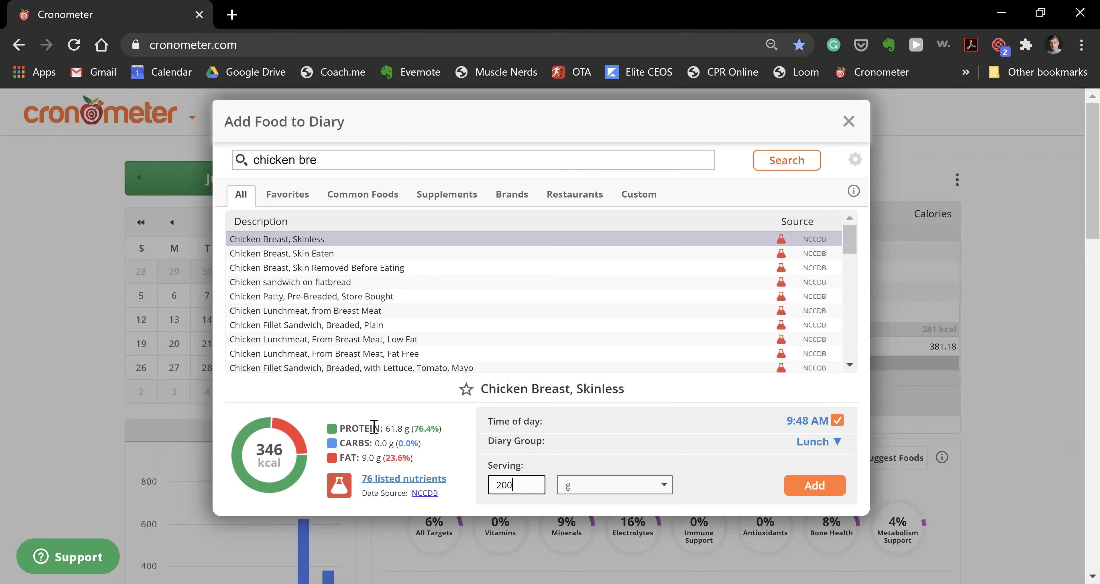
- Change the chicken breast serving to 150 g and add it to the Lunch group
key("BackSpace")
key("BackSpace")
key("BackSpace")
type("150")
left_click(833, 489)
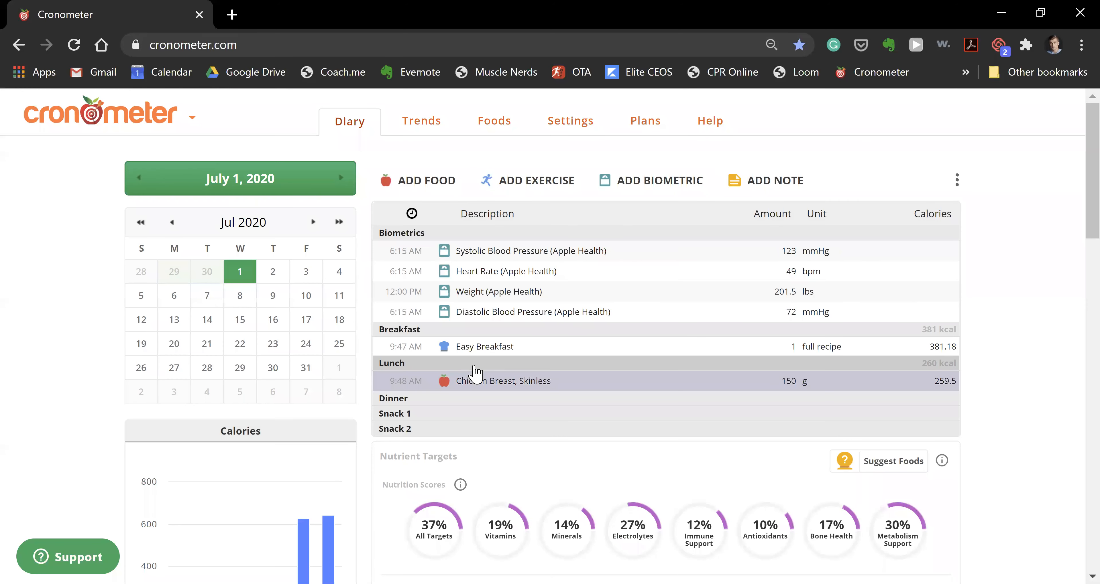
- Search for "jasmine rice", choose Jasmine Rice, Cooked in Unsalted Water for Lunch, and set the serving to 200 g
left_click(401, 181)
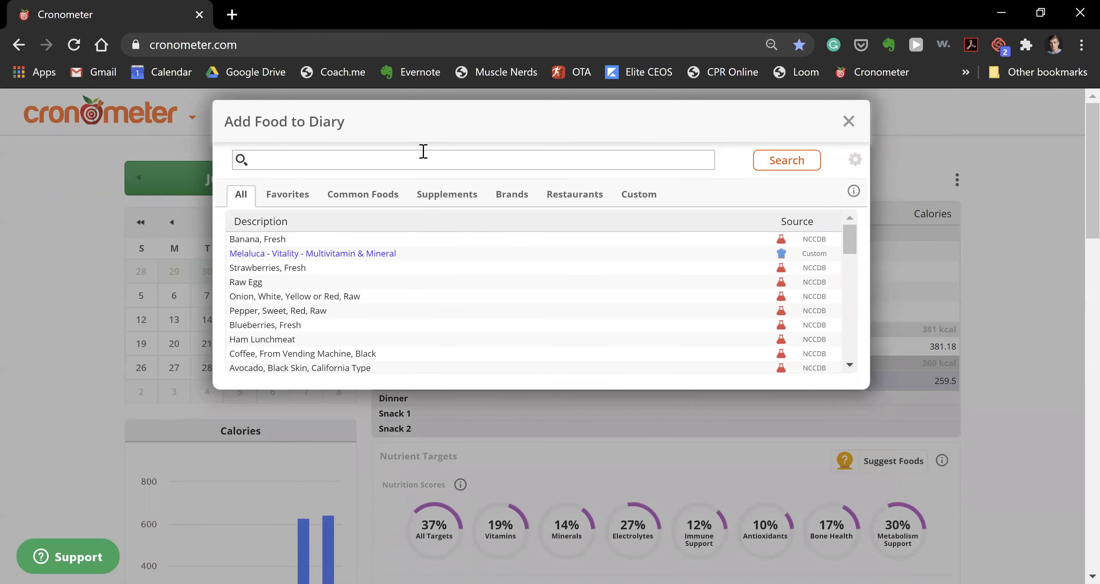
type("jasmine rice")
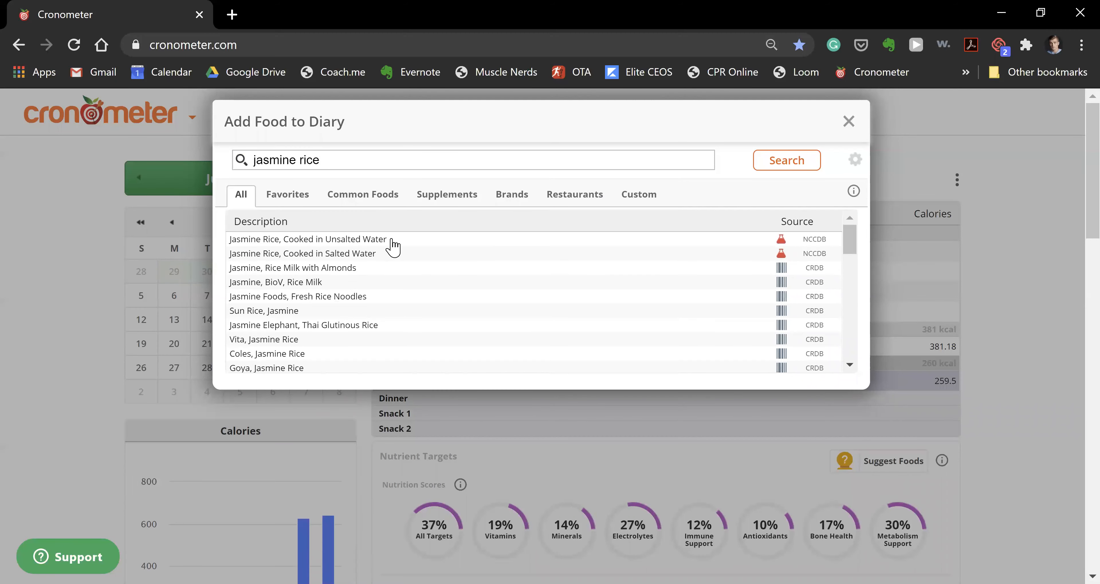
left_click(436, 240)
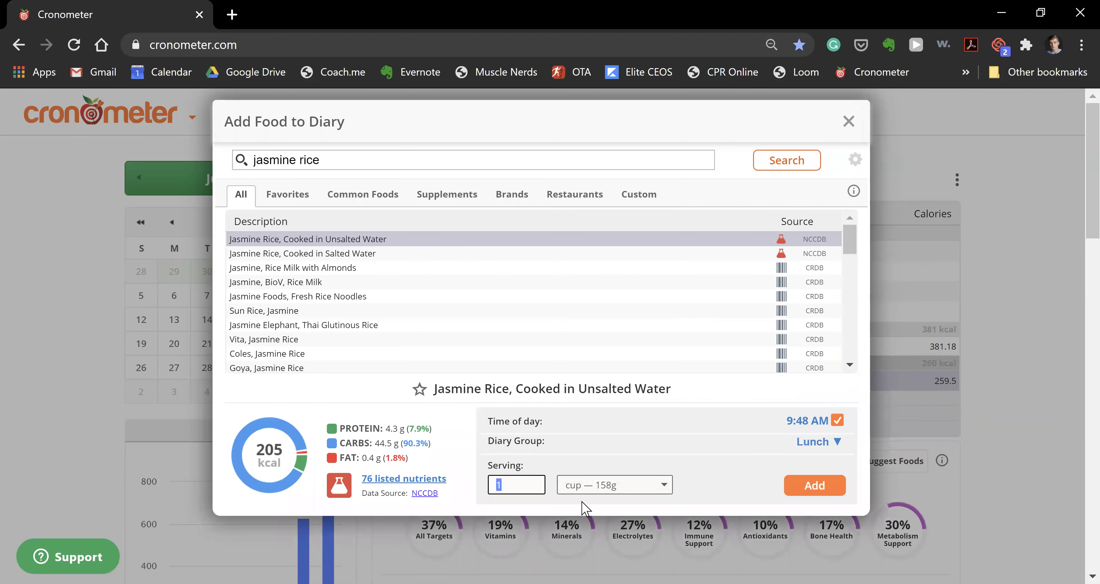
left_click(602, 481)
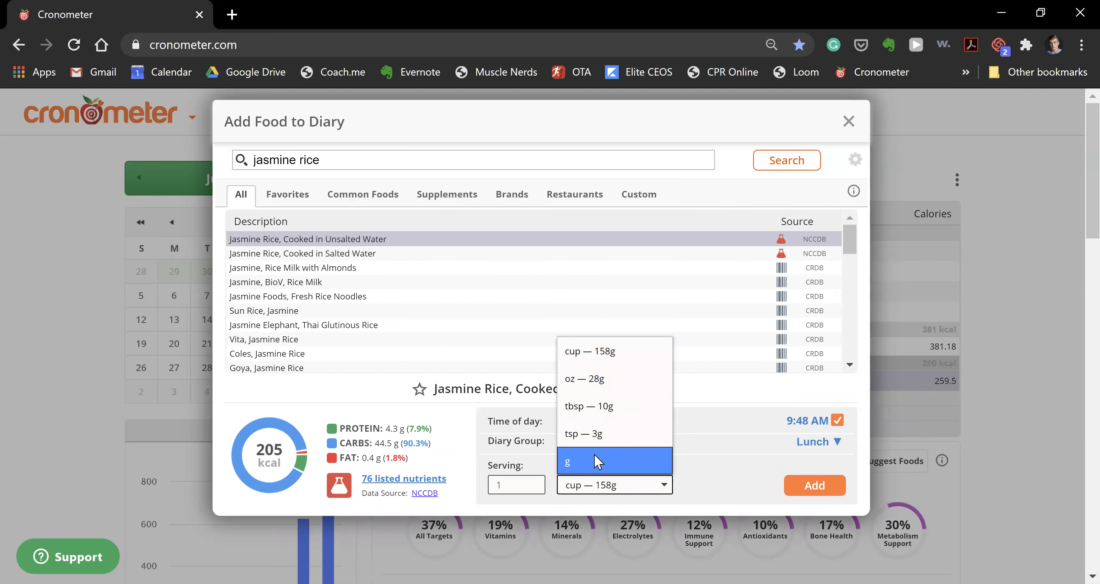
left_click(585, 459)
type("200")
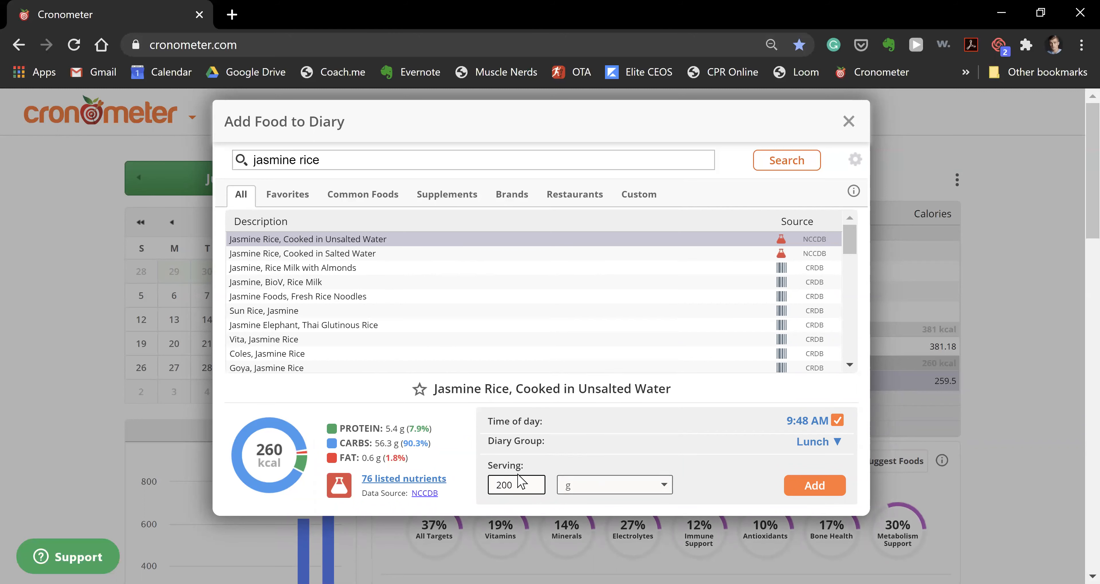
- Change the jasmine rice serving to 150 g and add it to the Lunch group
key("BackSpace")
key("BackSpace")
key("BackSpace")
type("150")
left_click(792, 490)
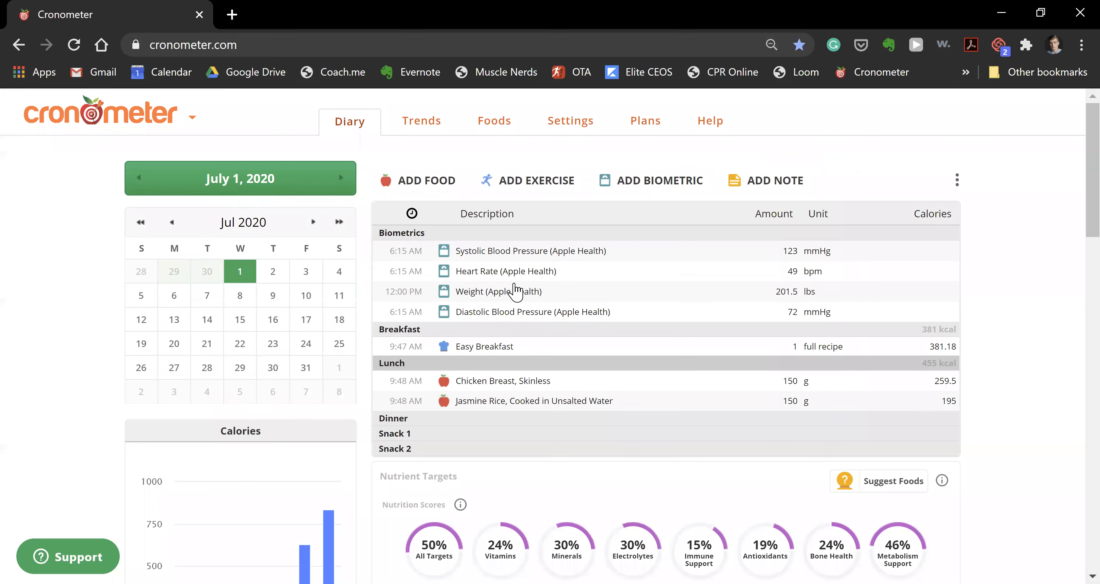
- Search for "brocco" and add 100 g of Broccoli, Cooked From Fresh to the Lunch group
left_click(435, 183)
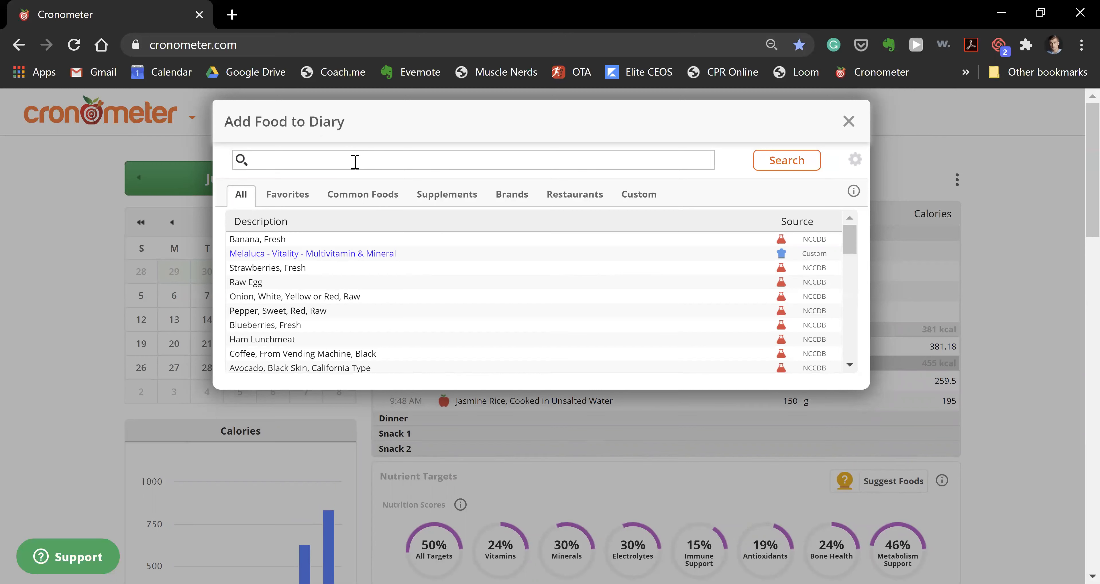
type("broco")
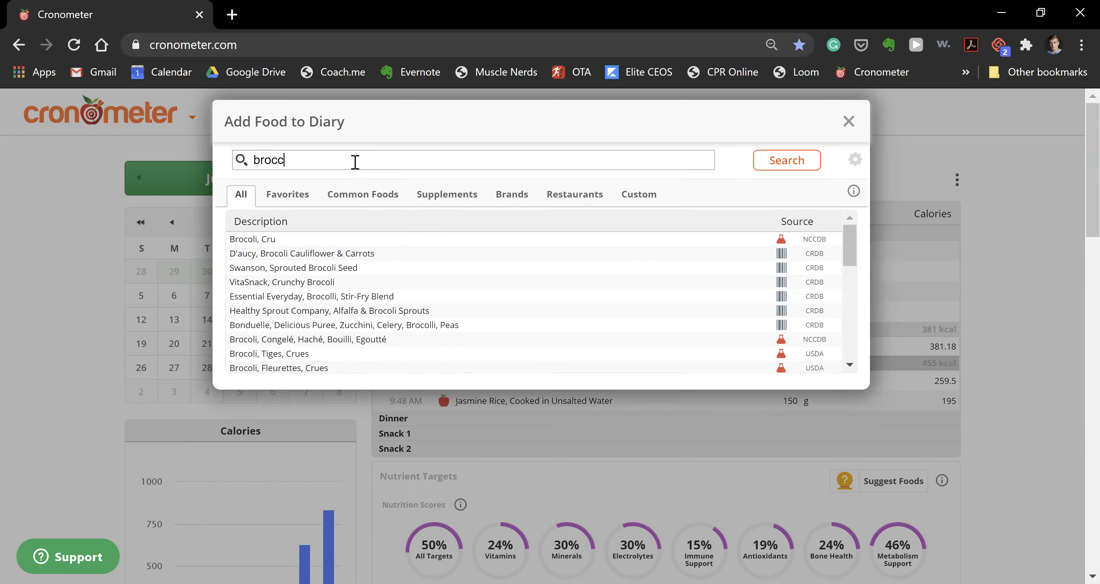
type("o")
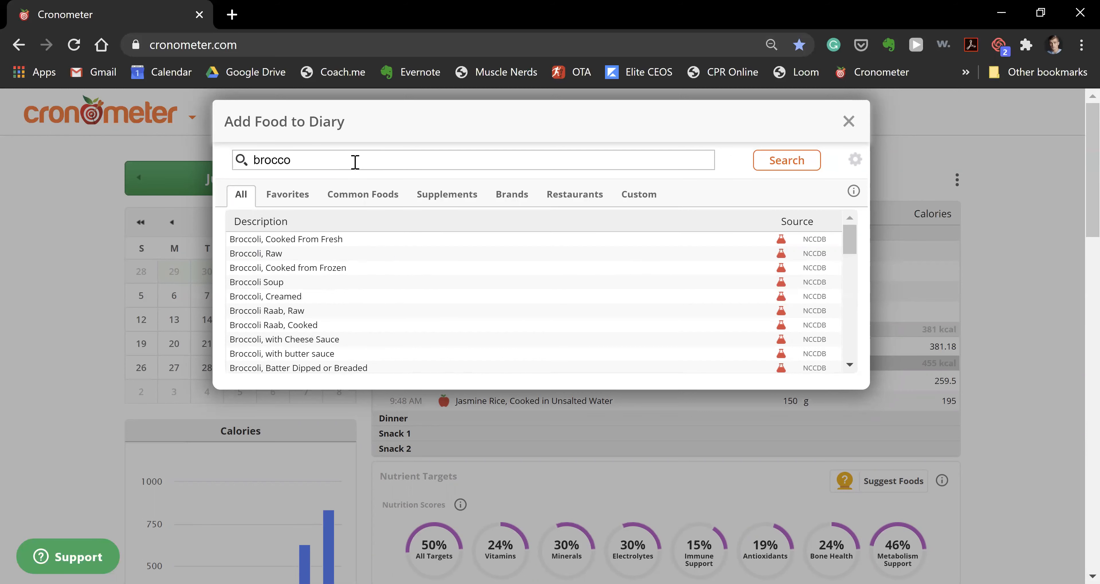
left_click(365, 244)
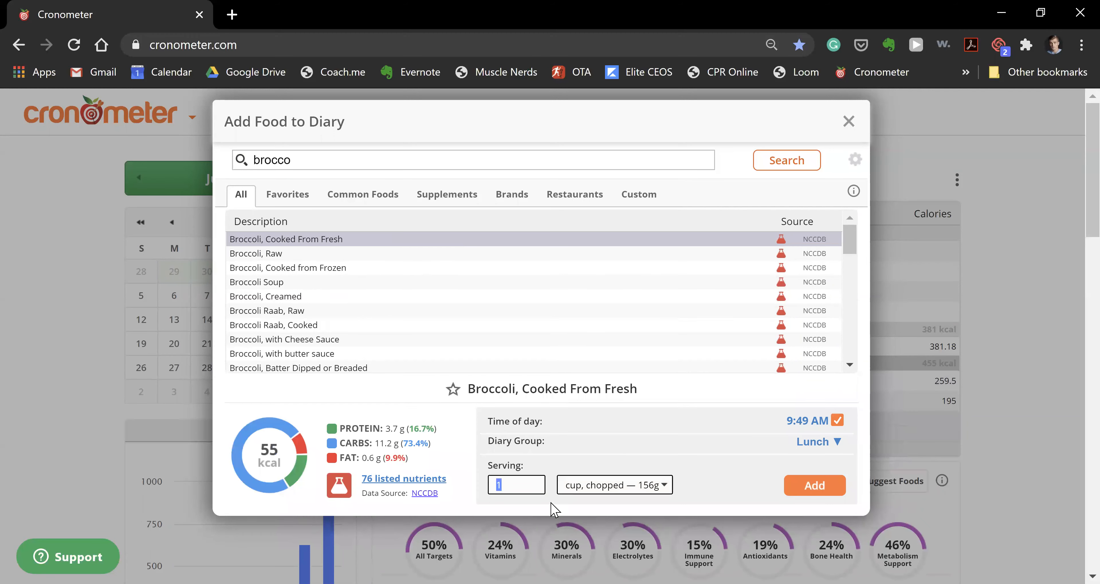
left_click(631, 485)
left_click(611, 463)
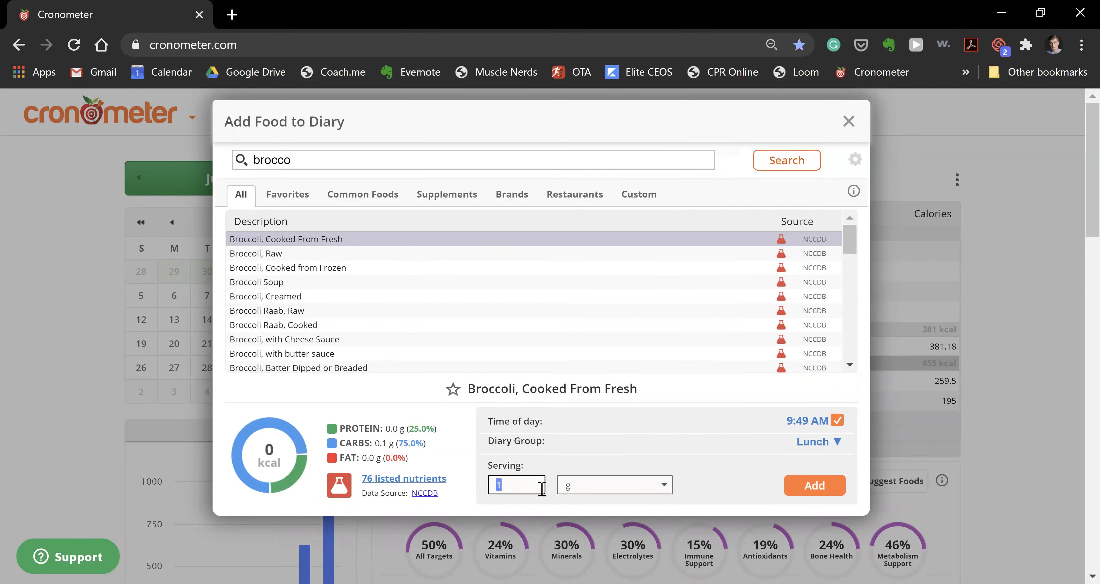
type("100")
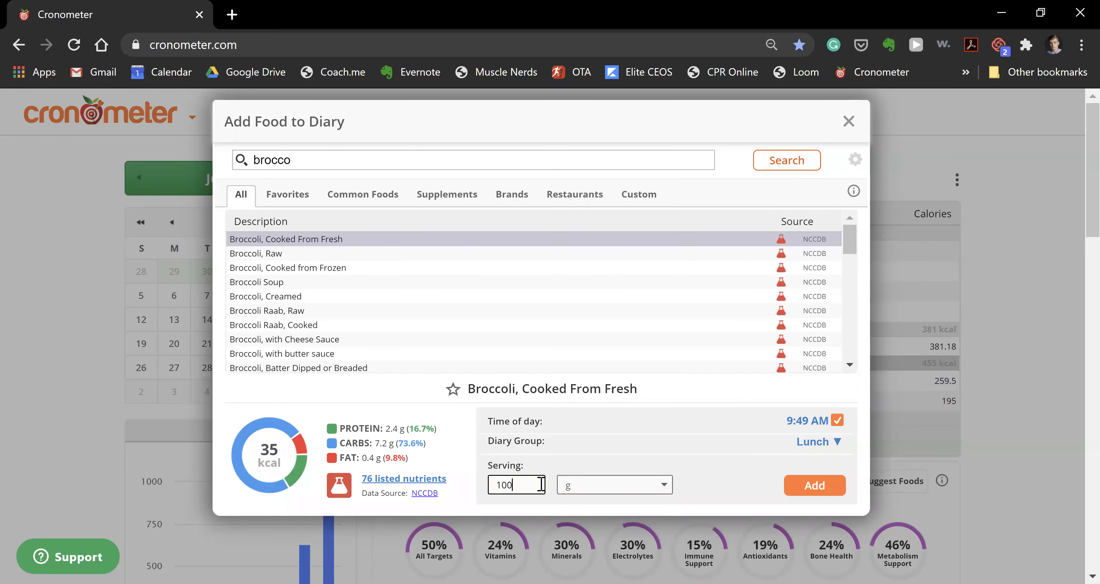
left_click(808, 493)
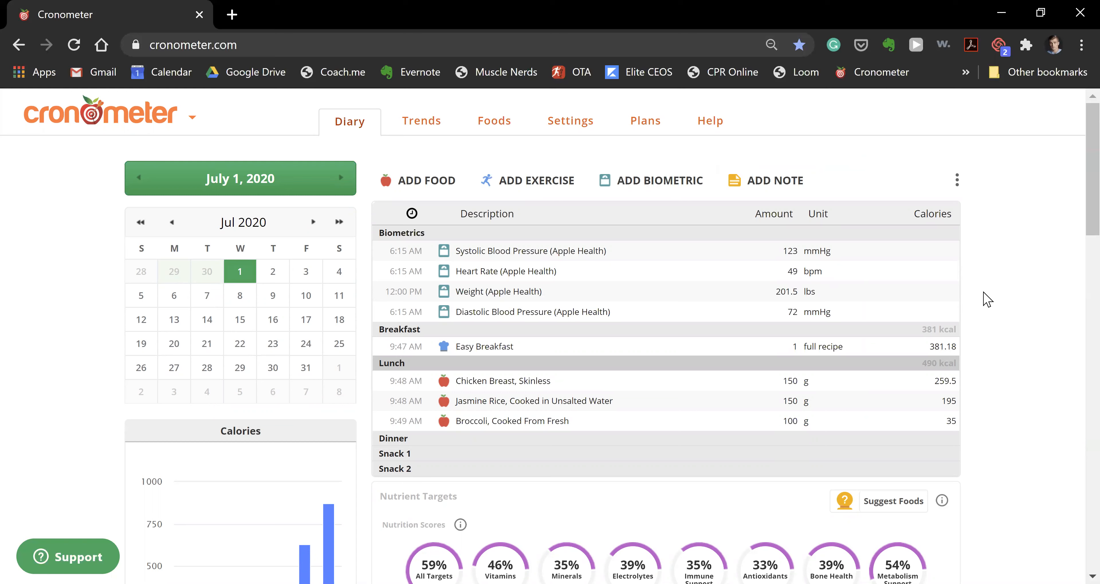
- Create a recipe from the chicken breast, jasmine rice and broccoli entries logged under Lunch
left_click(518, 382)
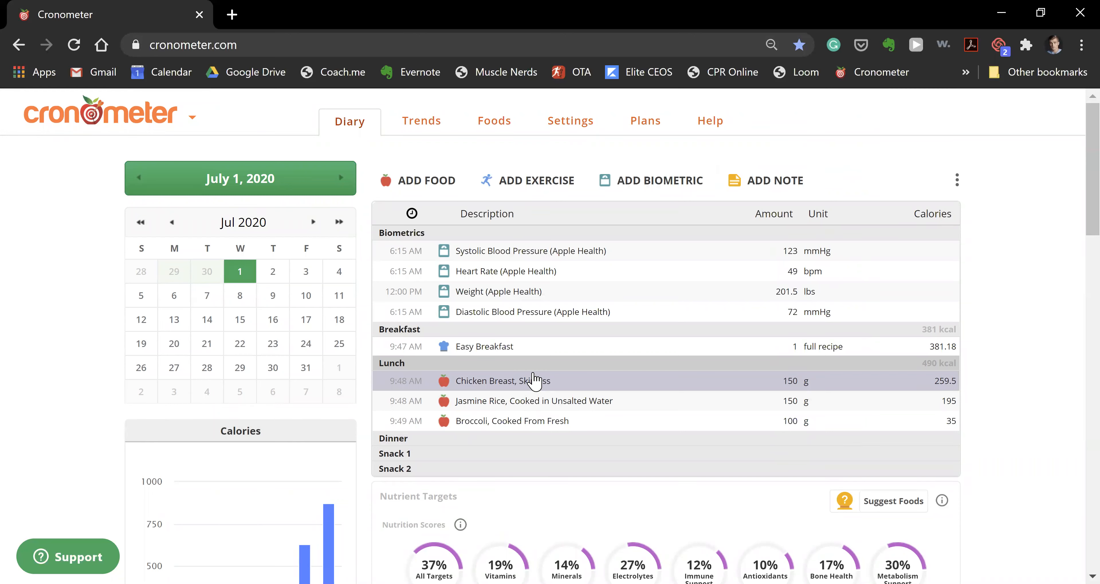
left_click(498, 414, "shift")
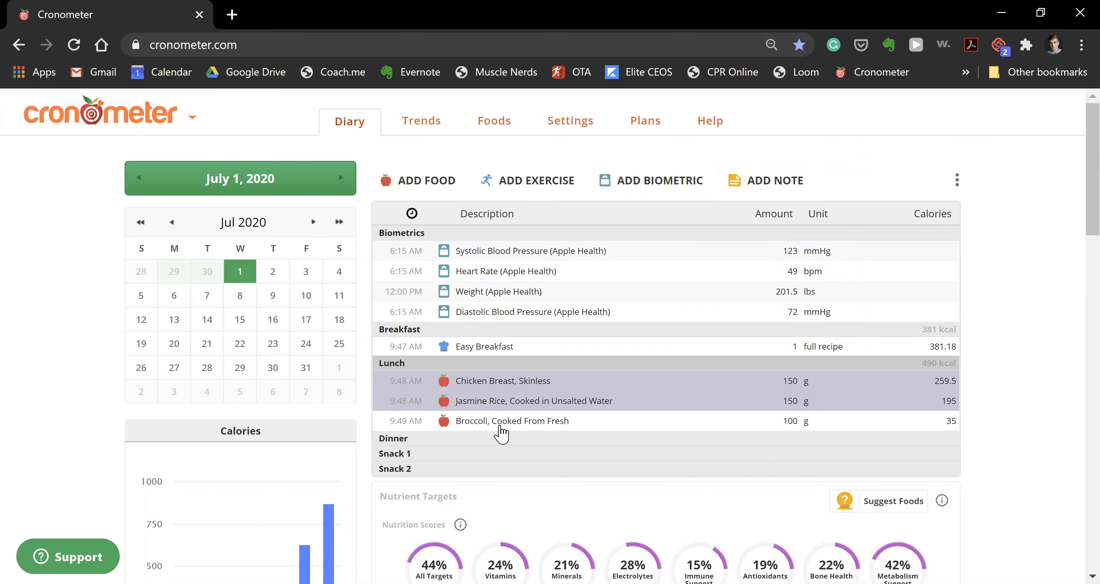
left_click(500, 423, "shift")
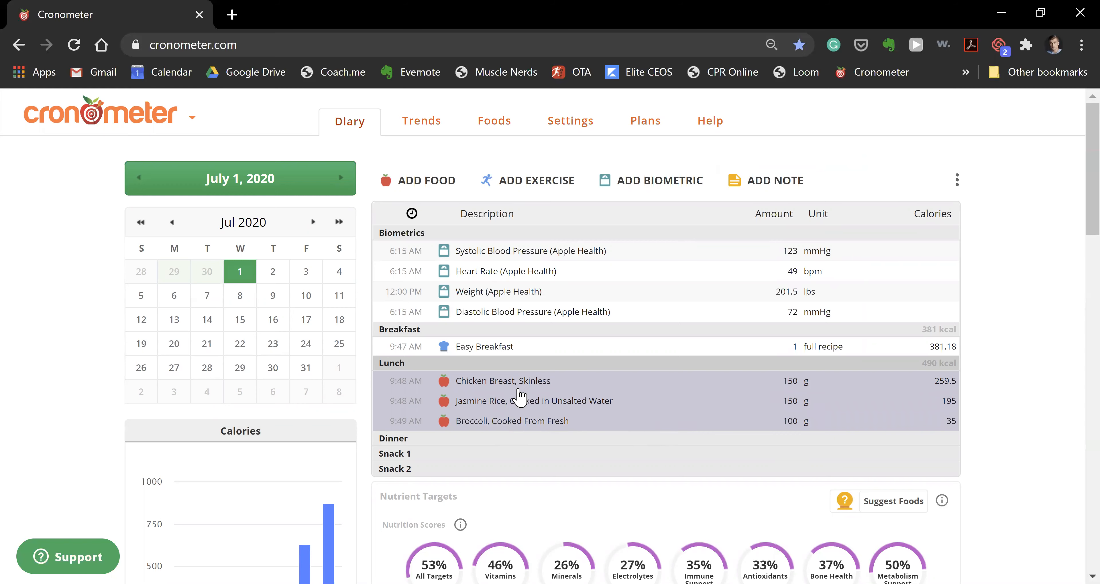
right_click(530, 390)
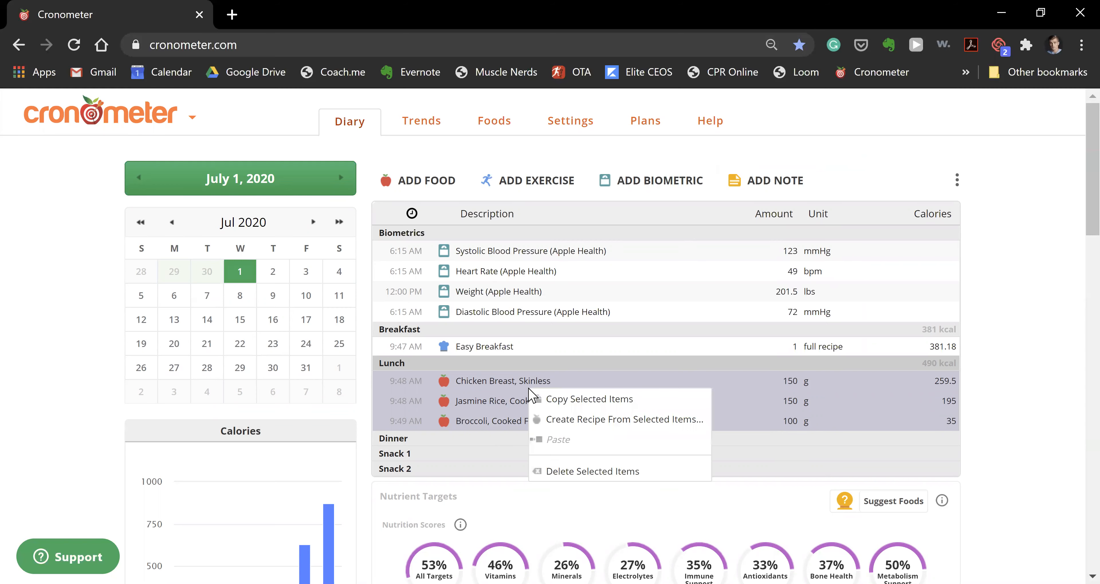
left_click(623, 421)
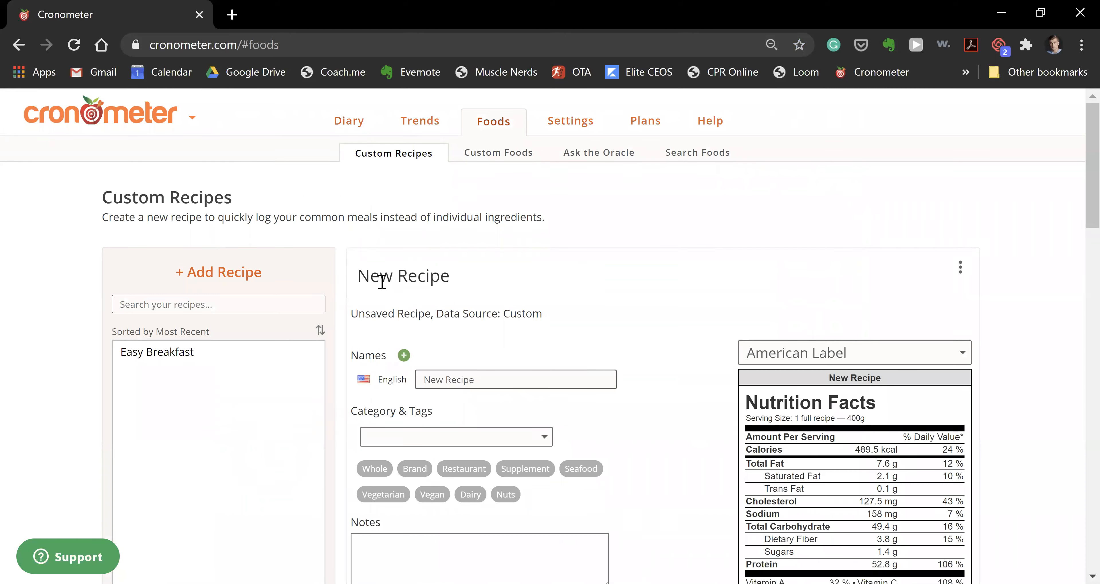
- Name the new recipe "Lunch 1"
left_click(493, 379)
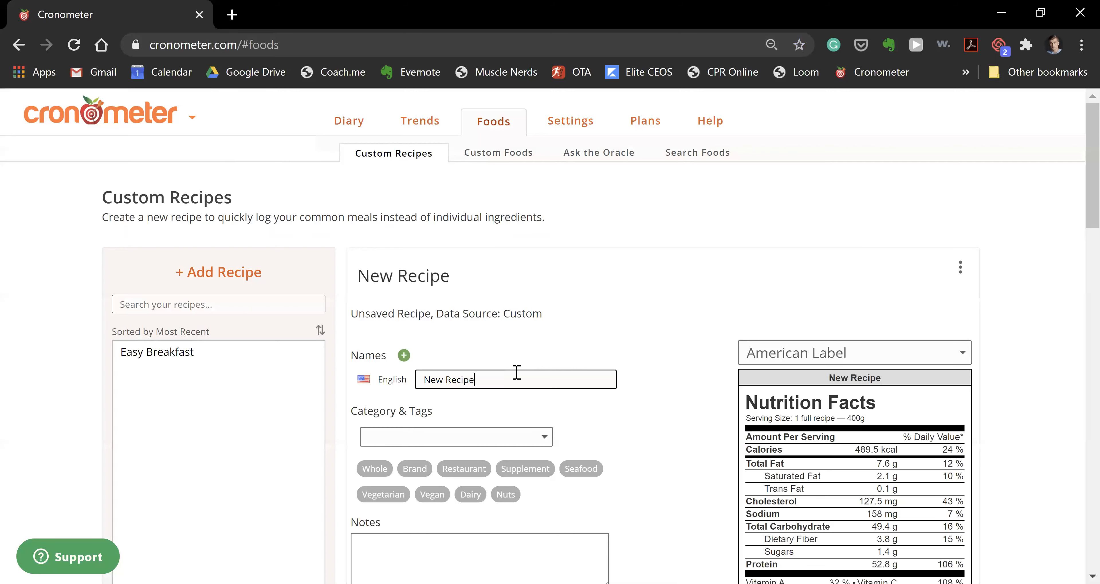
key("BackSpace")
key("BackSpace")
key("BackSpace")
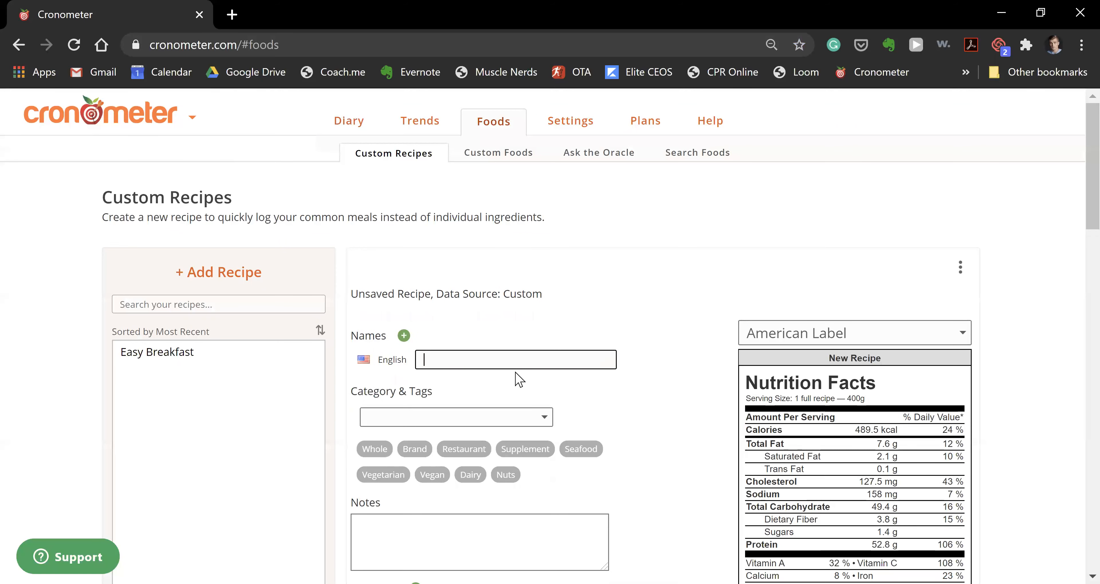
type("Lunch 1")
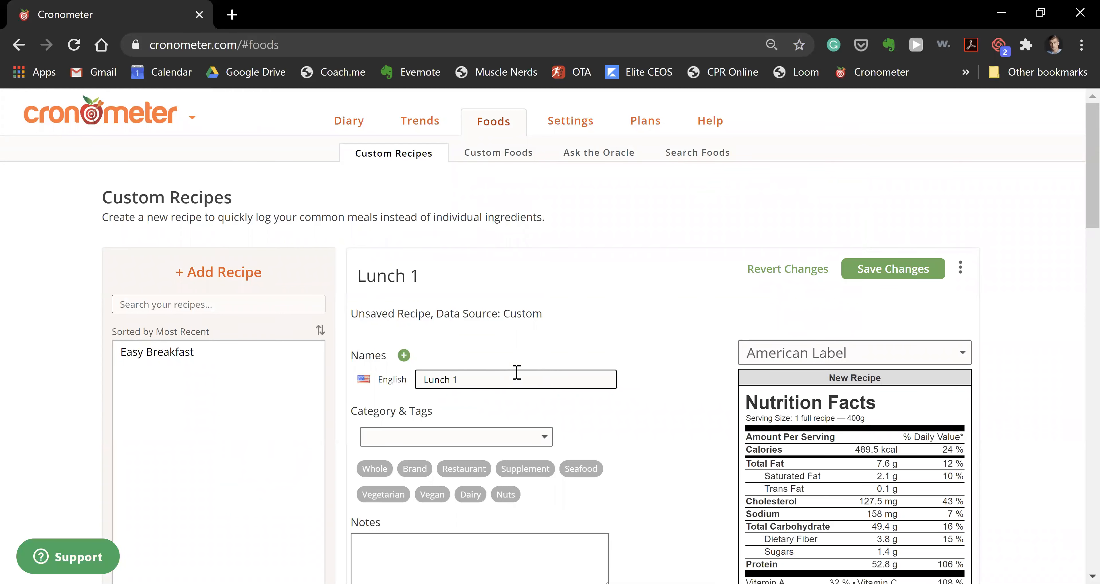
- Look through the food categories available for the Lunch 1 recipe
scroll(517, 372, "down", 2)
scroll(575, 456, "down", 2)
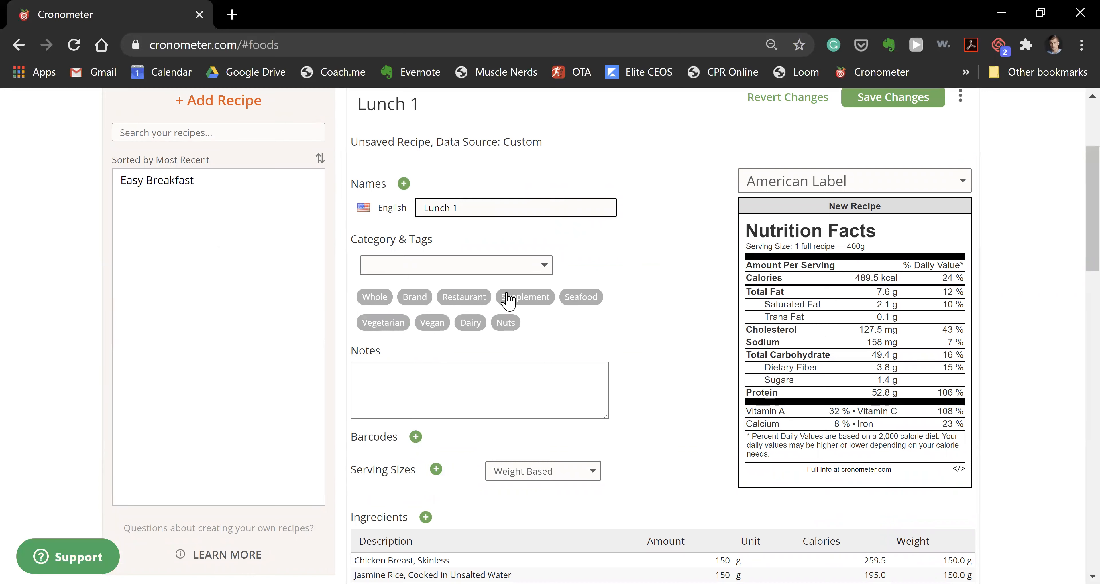
left_click(497, 274)
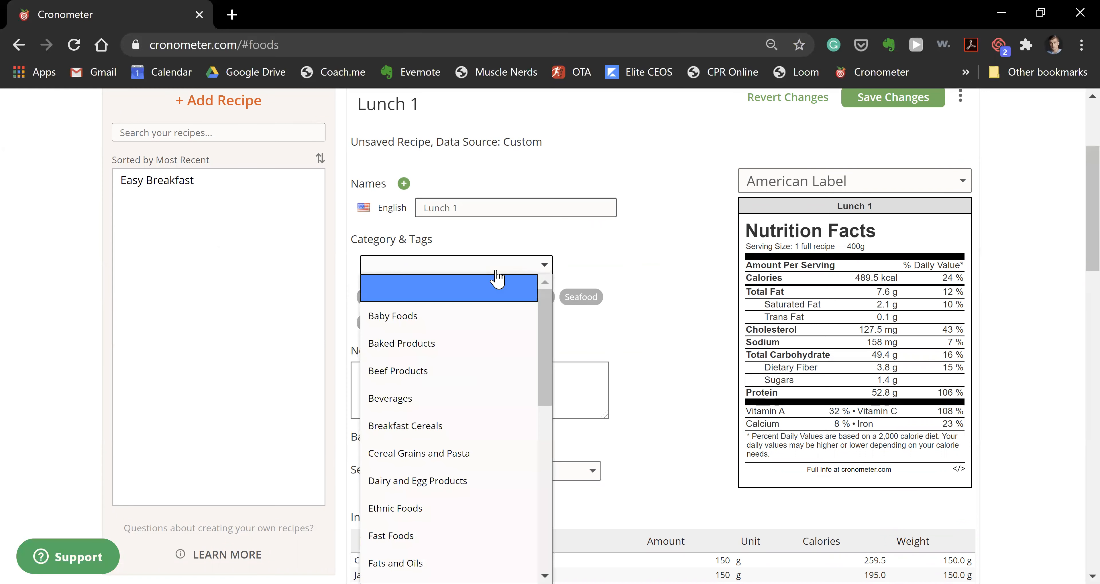
scroll(442, 371, "down", 10)
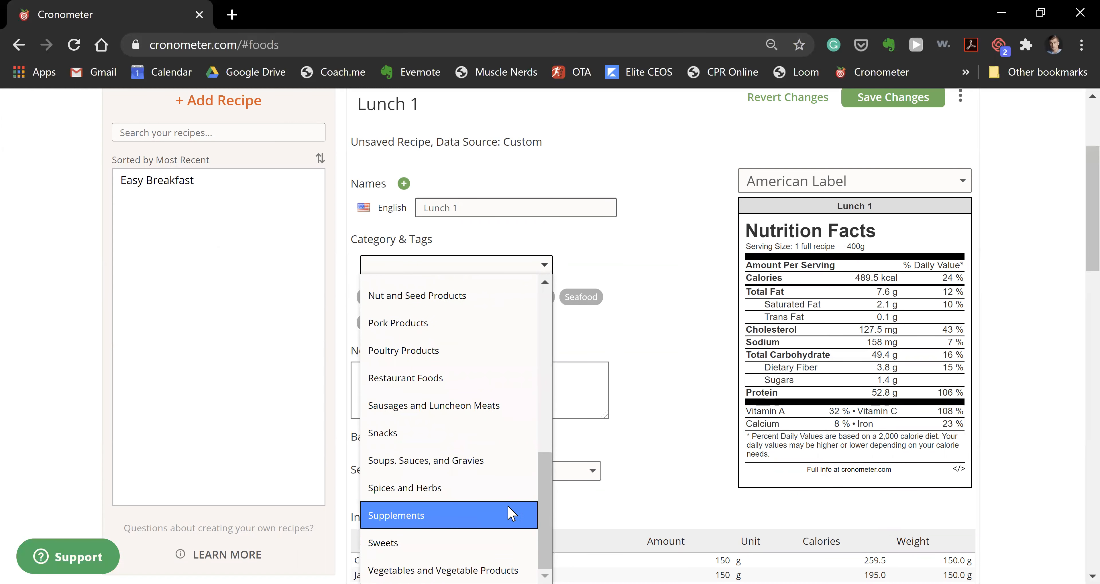
left_click_drag(542, 483, 549, 280)
left_click(569, 239)
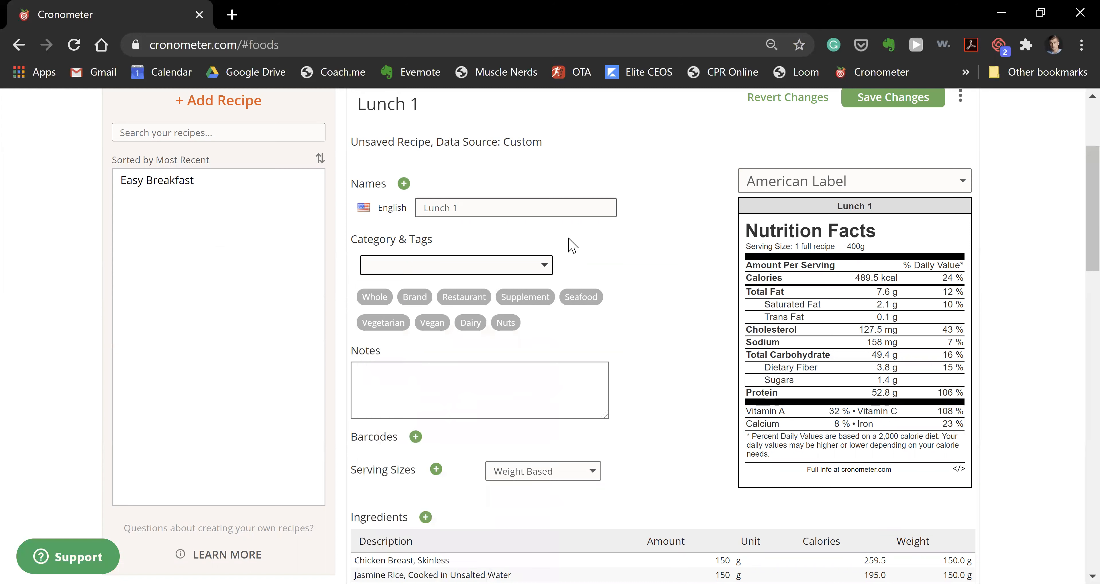
- Enter "Chicken", "Jasmine Rice" and "Broccoli" on separate lines in the recipe's notes
left_click(460, 391)
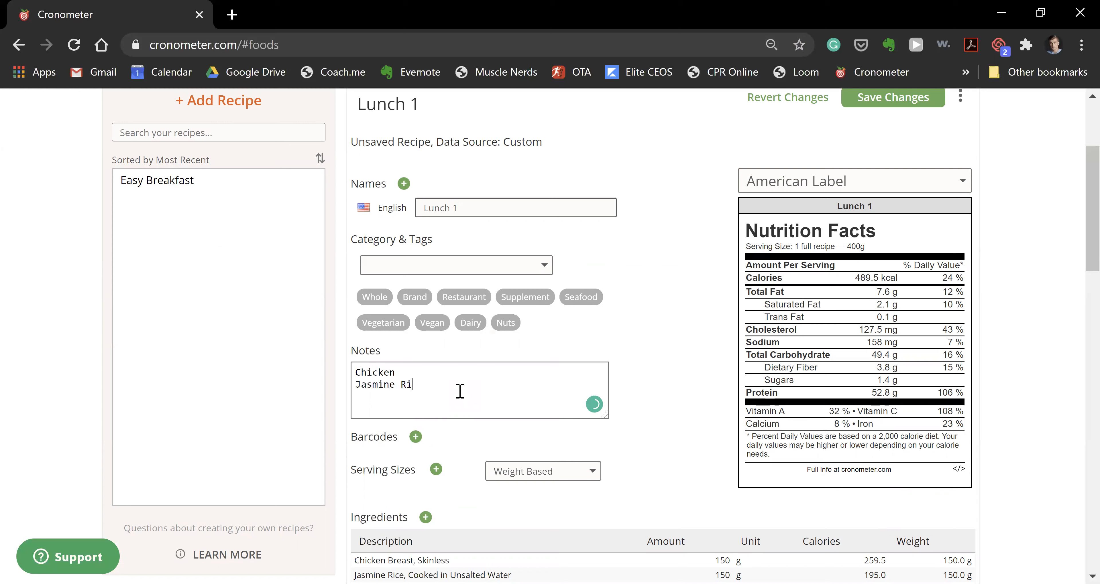
type("ccoli")
- Add a serving size to the recipe, make it serving based, and set it to 1 serving per recipe
scroll(547, 403, "down", 2)
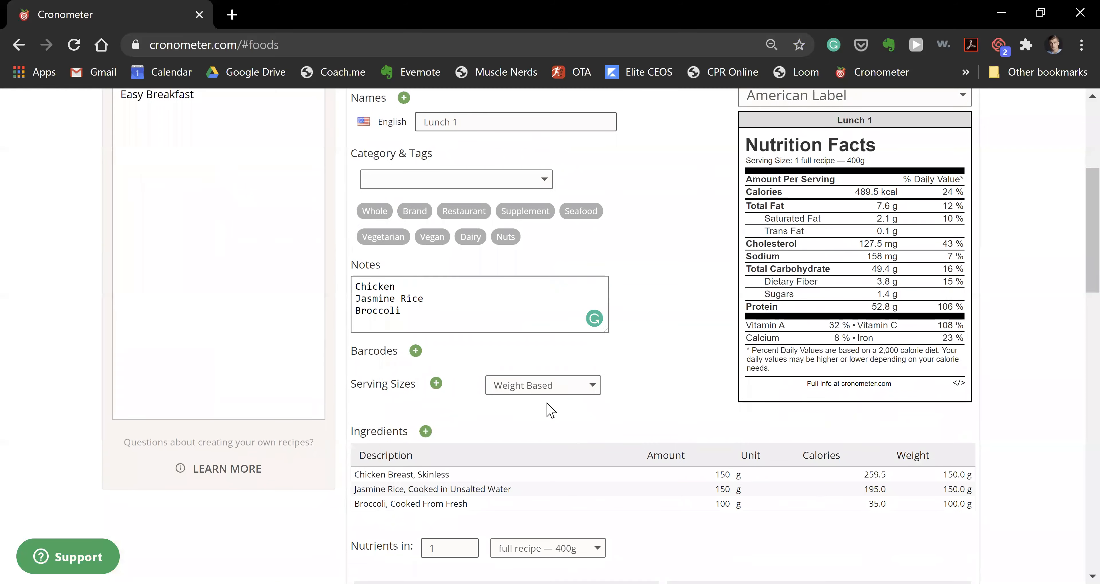
left_click(436, 384)
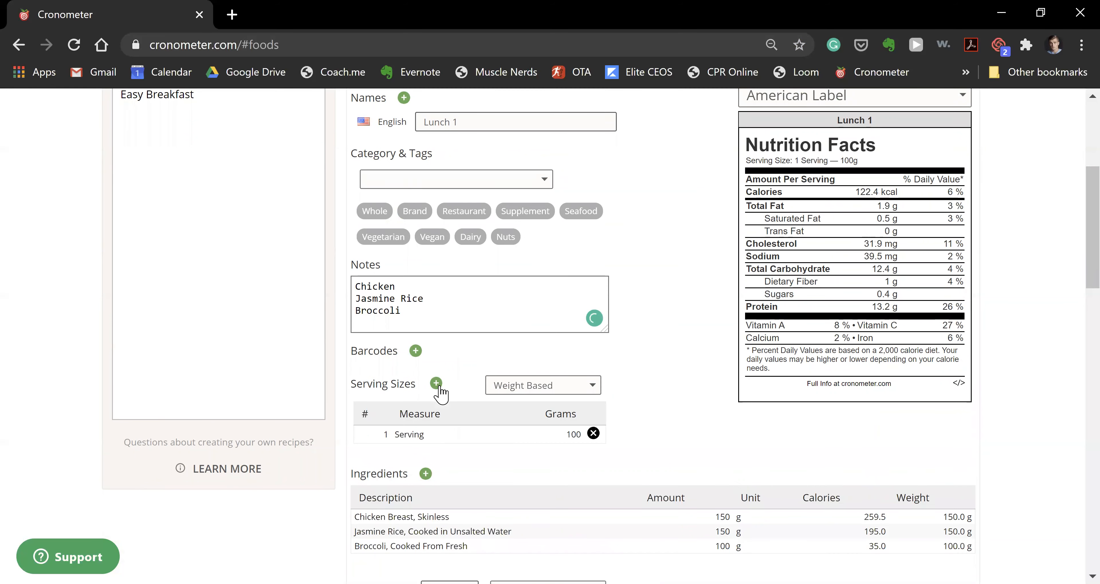
left_click(417, 436)
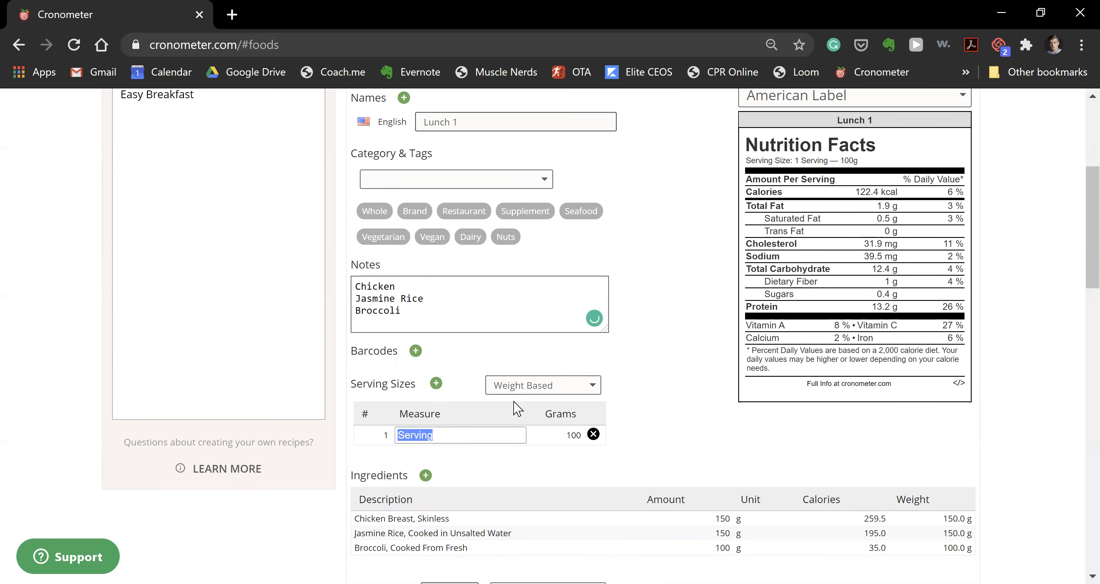
left_click(540, 386)
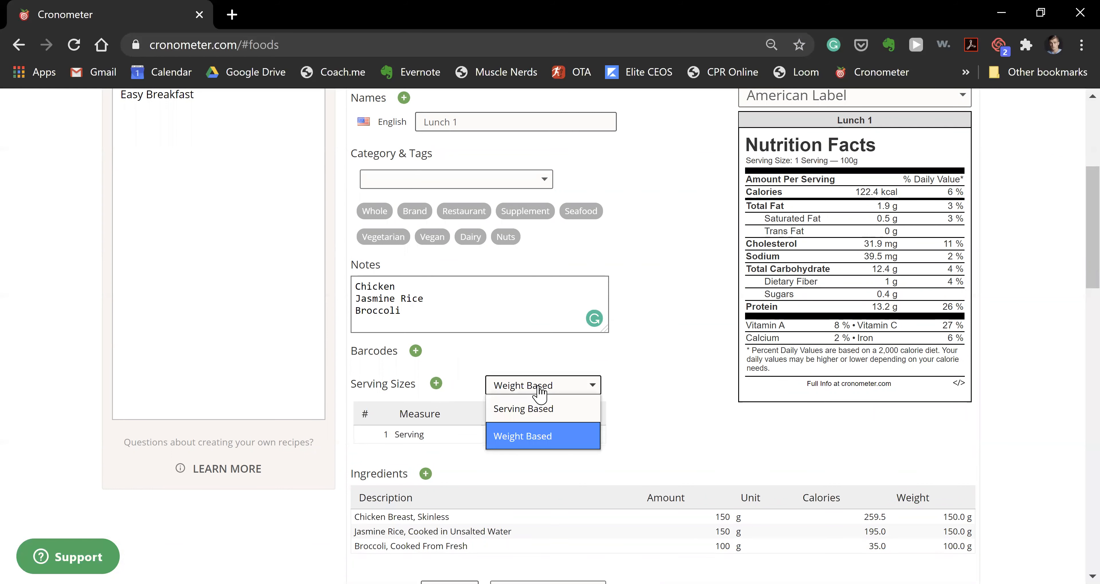
left_click(530, 411)
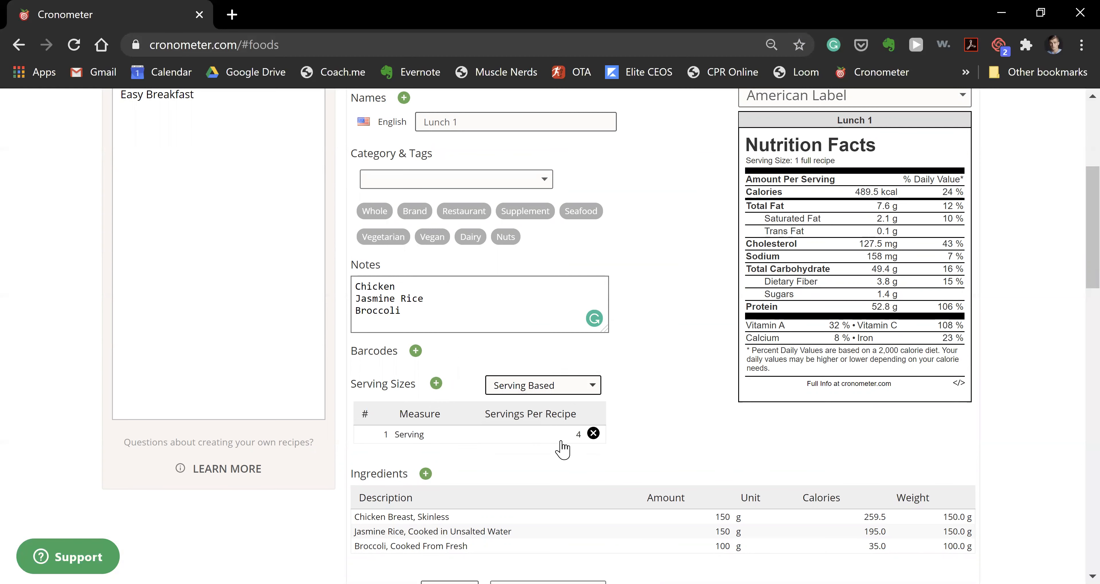
left_click(577, 436)
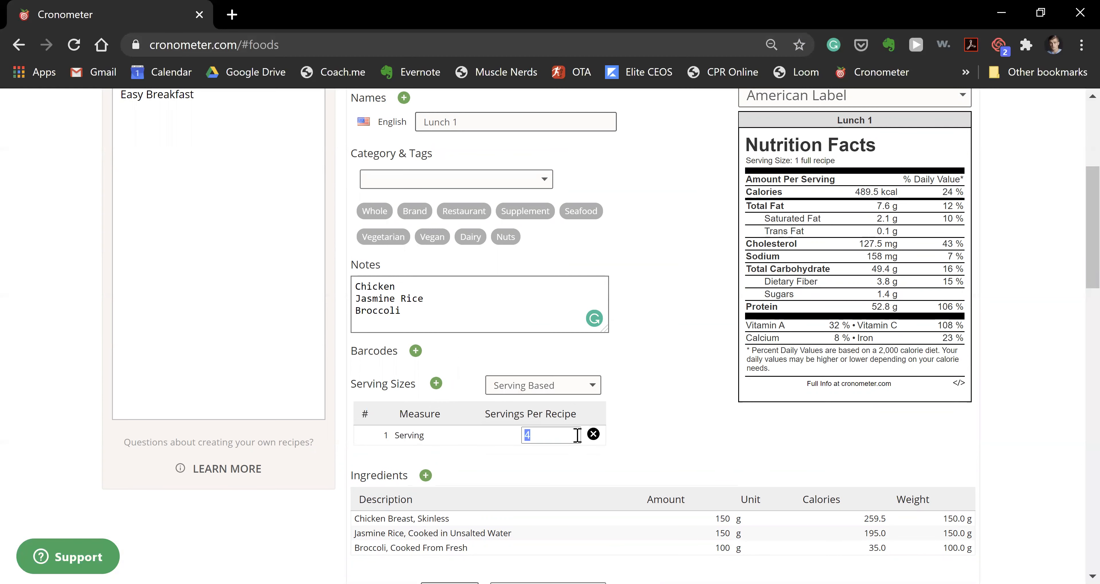
left_click(632, 363)
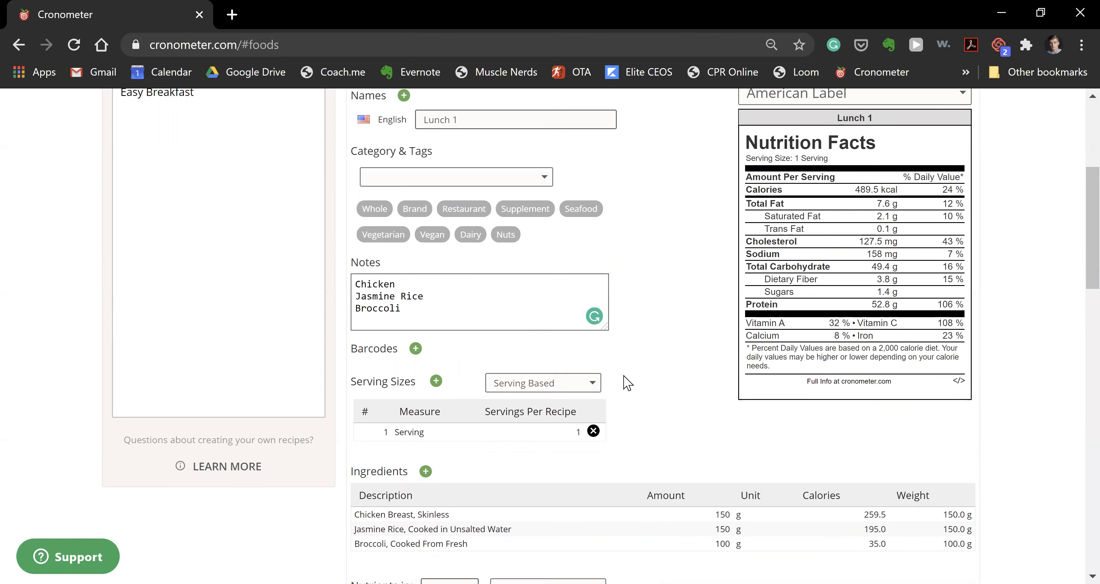
- Review the Lunch 1 recipe's ingredients and its full nutrient breakdown
scroll(626, 381, "down", 4)
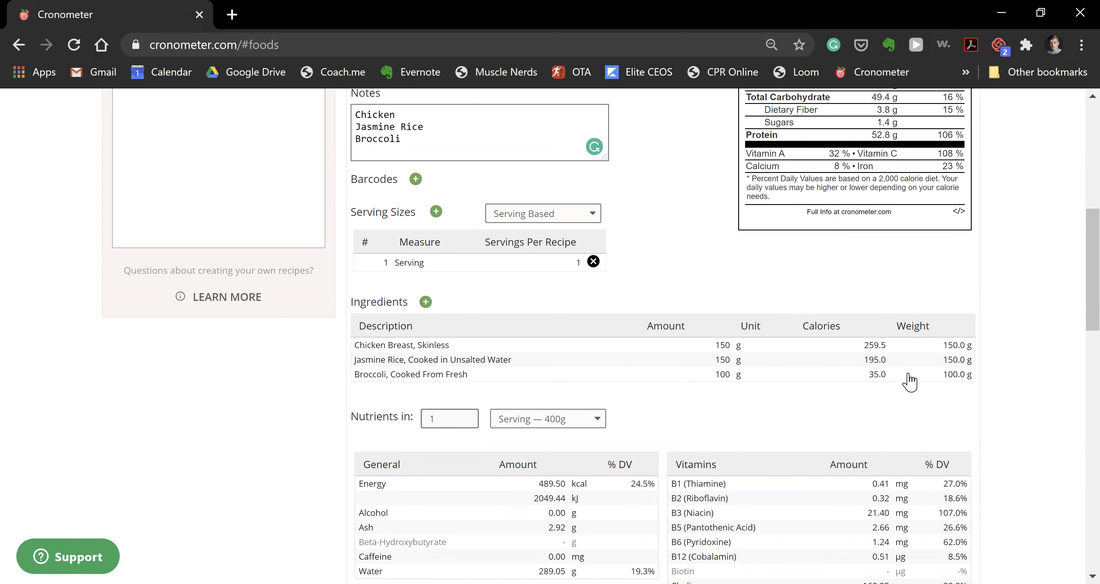
scroll(879, 423, "down", 5)
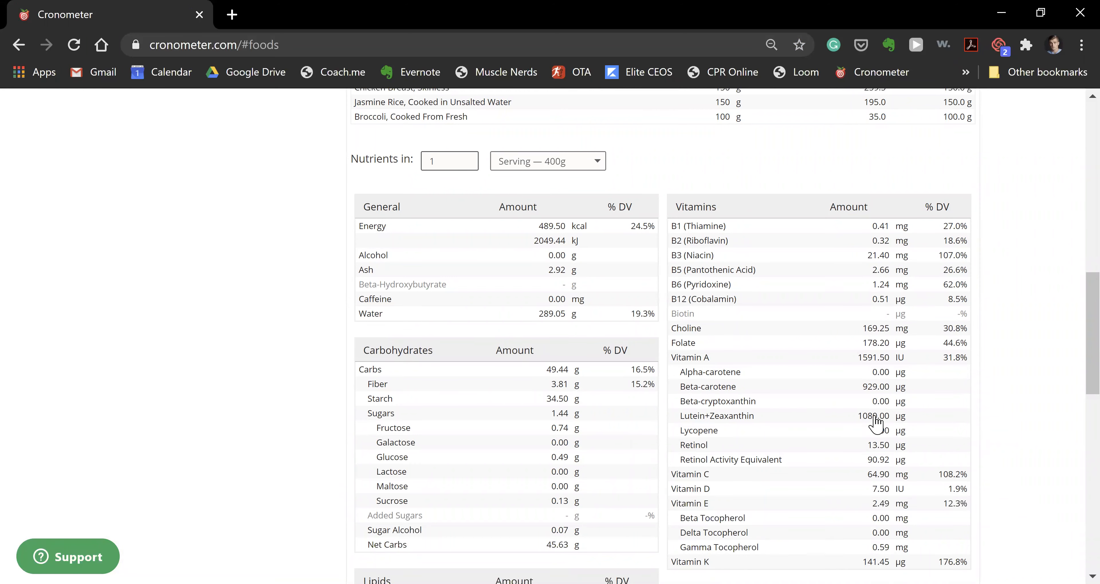
scroll(745, 327, "down", 4)
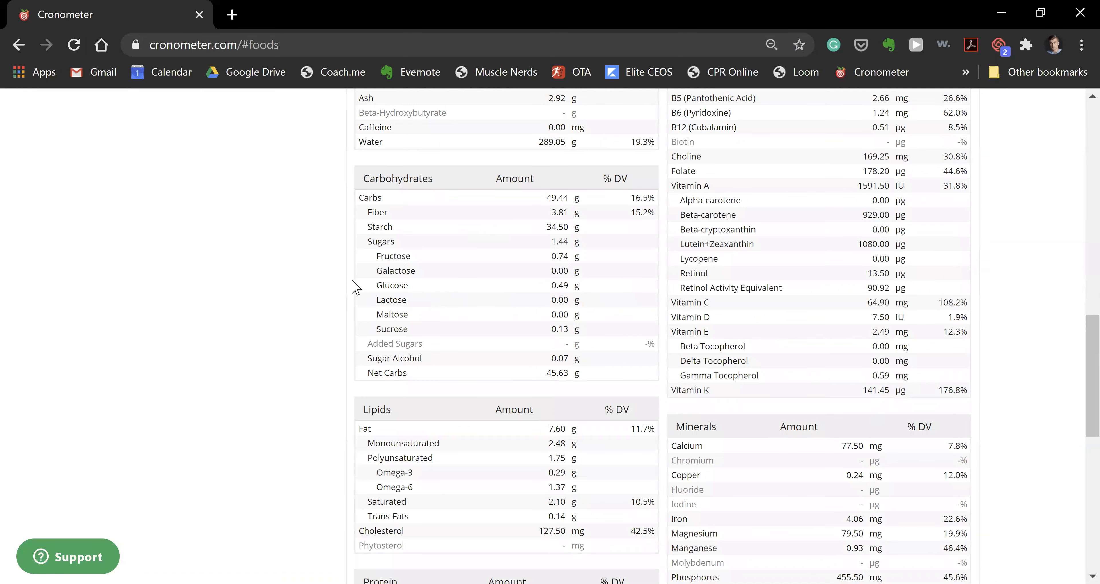
scroll(162, 348, "down", 4)
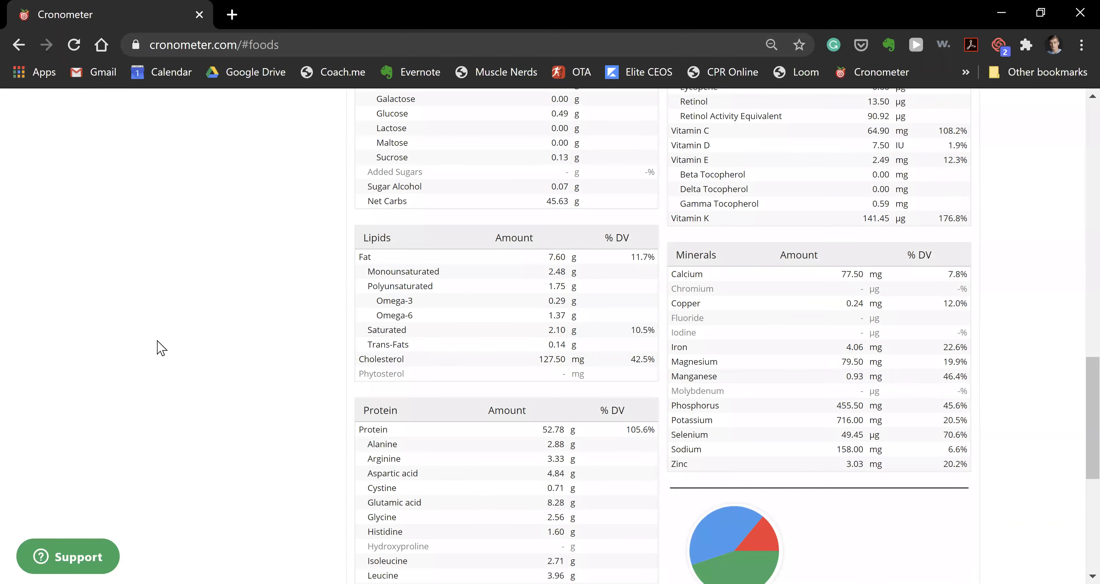
scroll(162, 348, "down", 4)
scroll(161, 348, "up", 20)
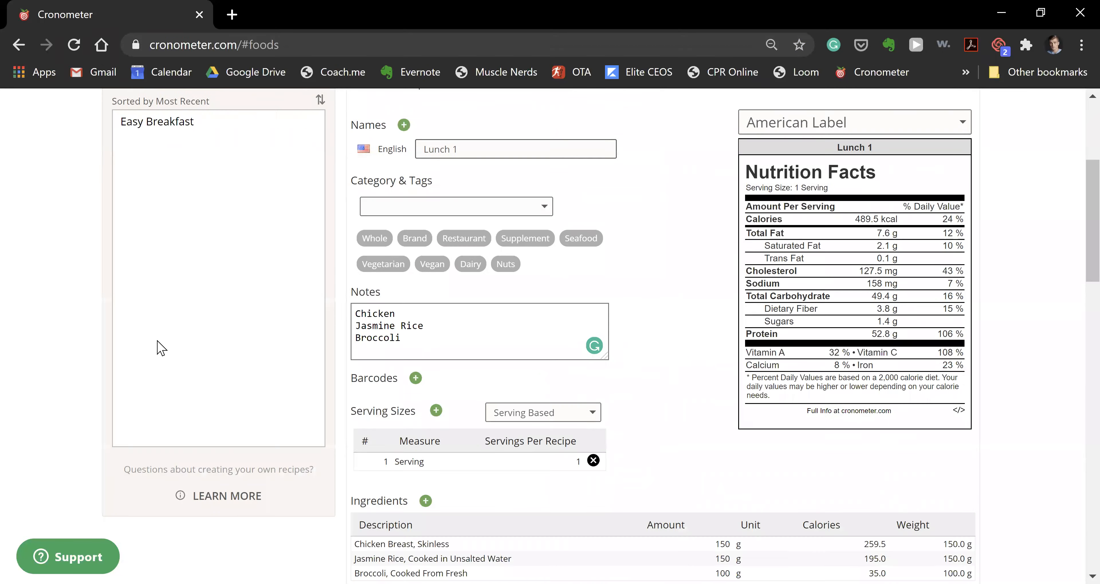
scroll(892, 390, "down", 2)
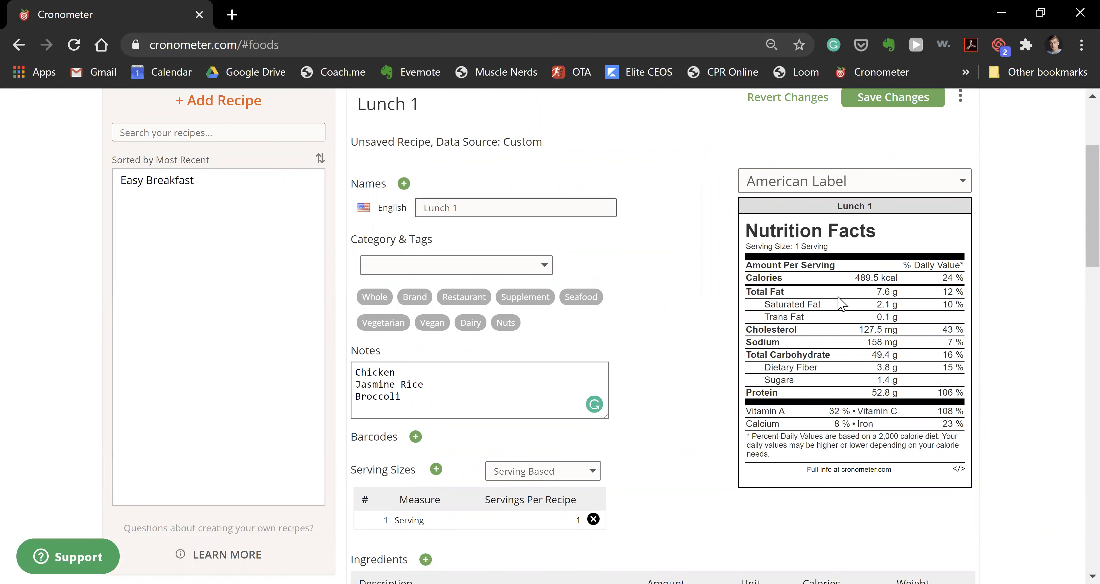
- Save the Lunch 1 recipe
scroll(769, 307, "up", 4)
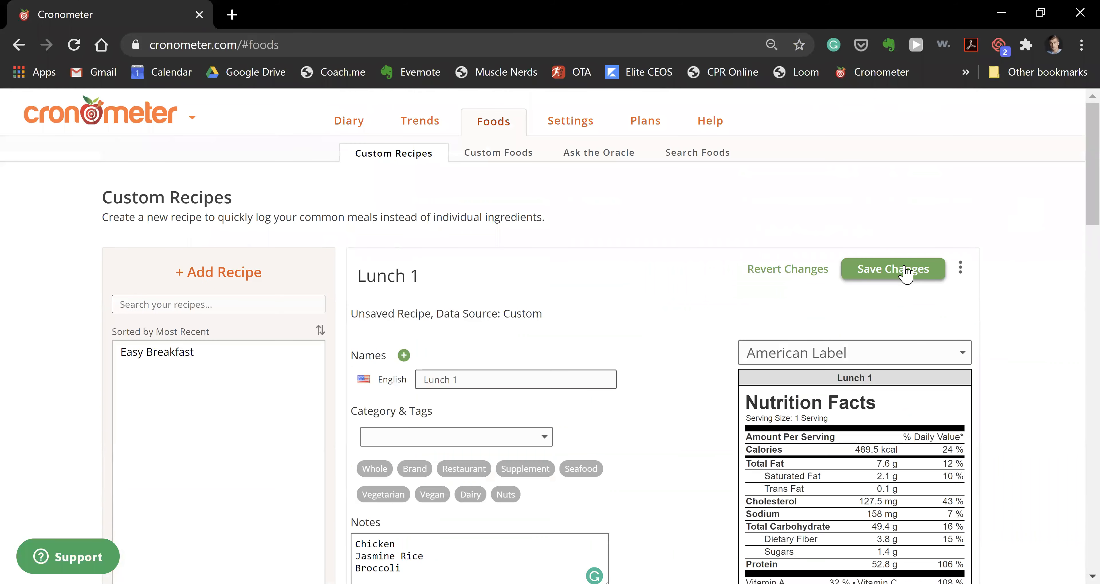
left_click(905, 274)
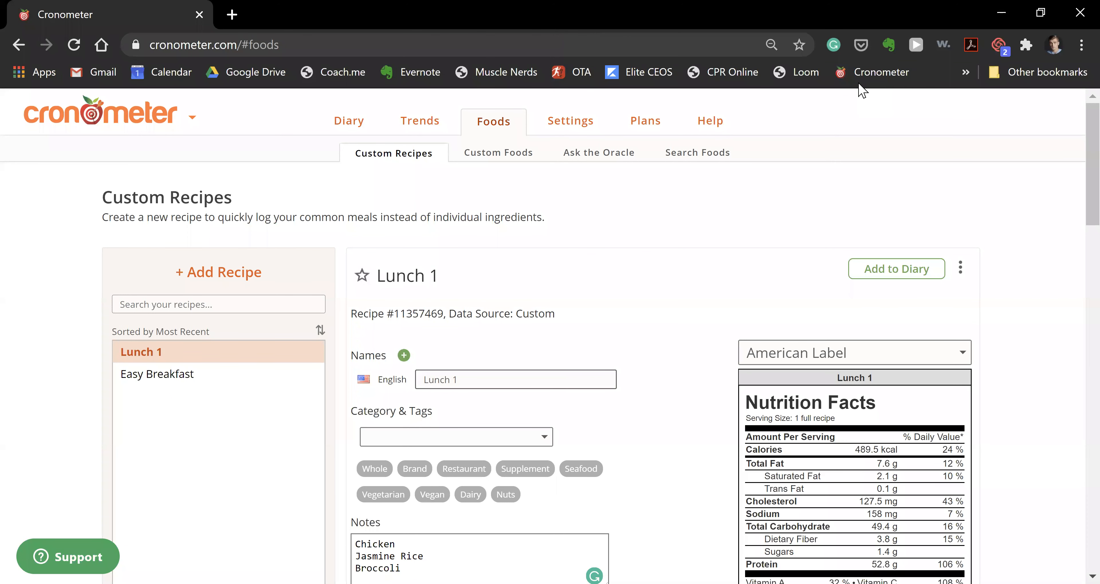
- Return to the July 1 diary and delete the chicken breast, jasmine rice and broccoli entries from Lunch
left_click(345, 124)
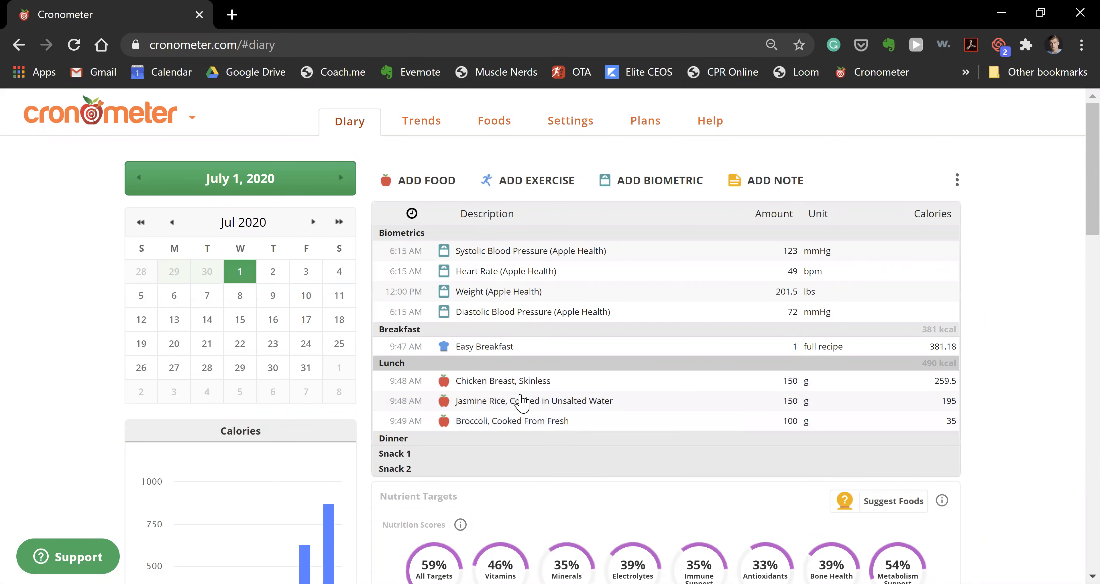
left_click(514, 384)
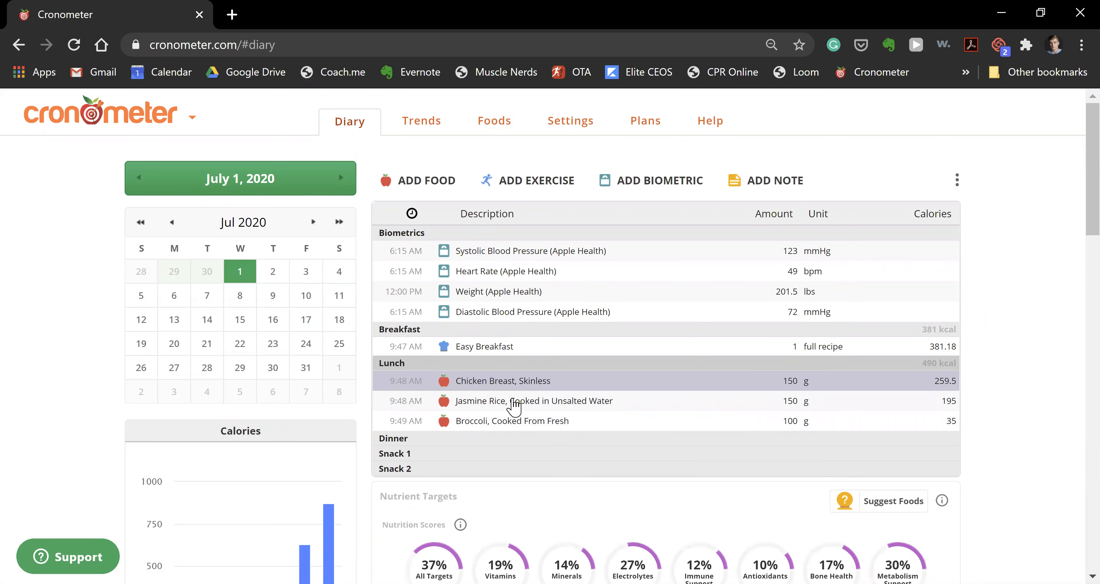
left_click(514, 423, "ctrl")
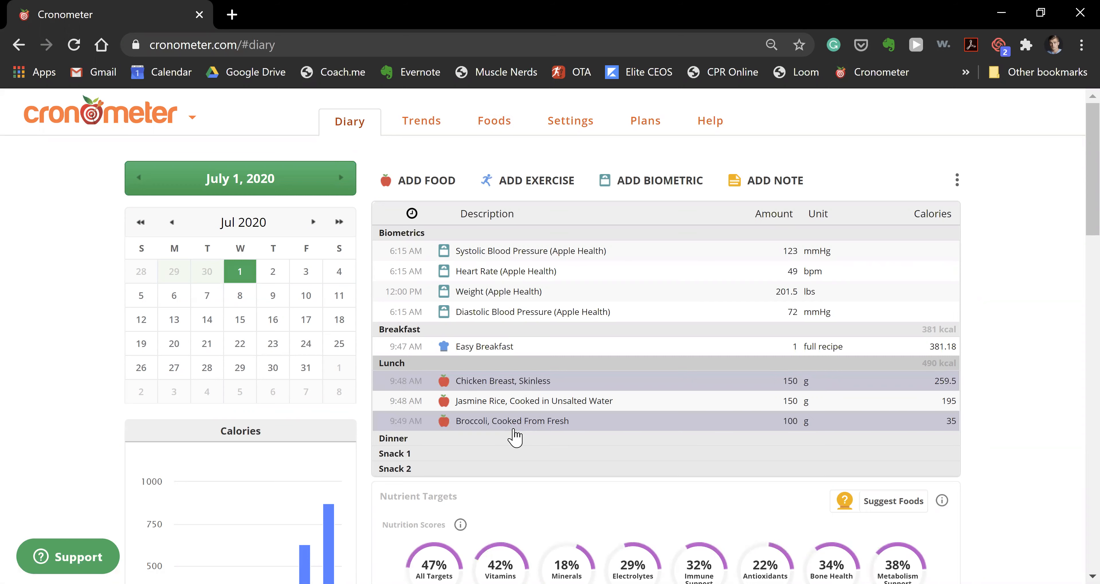
left_click(511, 406, "ctrl")
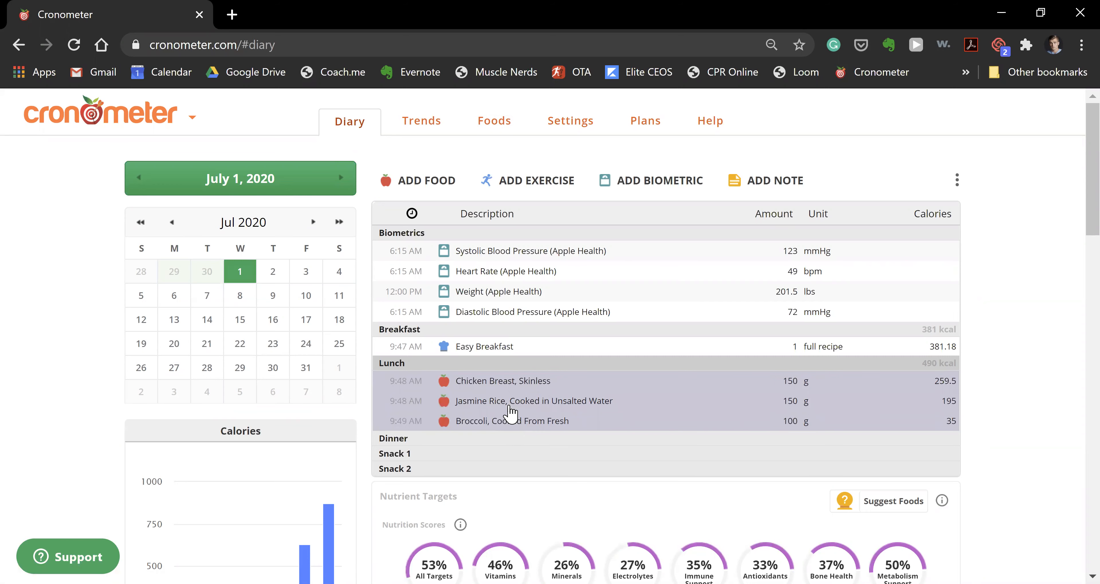
key("Delete")
left_click(650, 217)
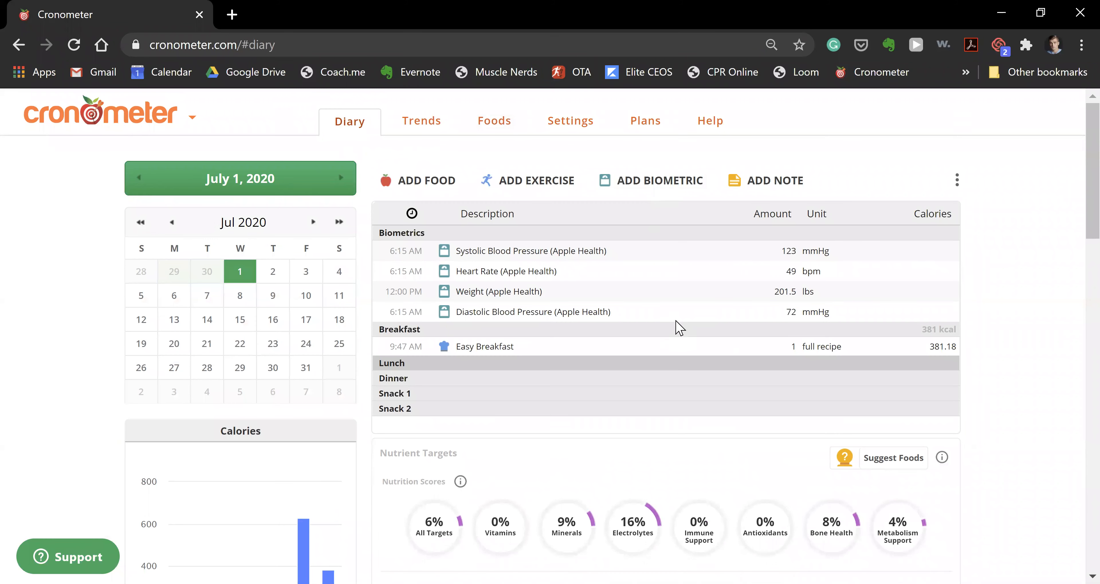
- Add one full serving of the custom Lunch 1 recipe to the diary's Lunch group
left_click(438, 187)
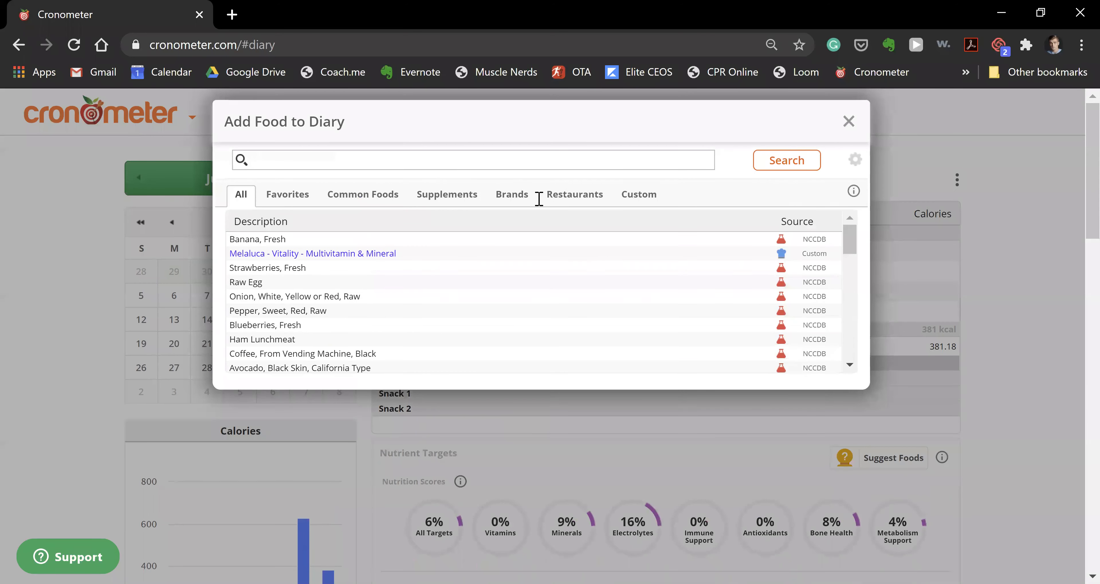
left_click(624, 202)
left_click(248, 269)
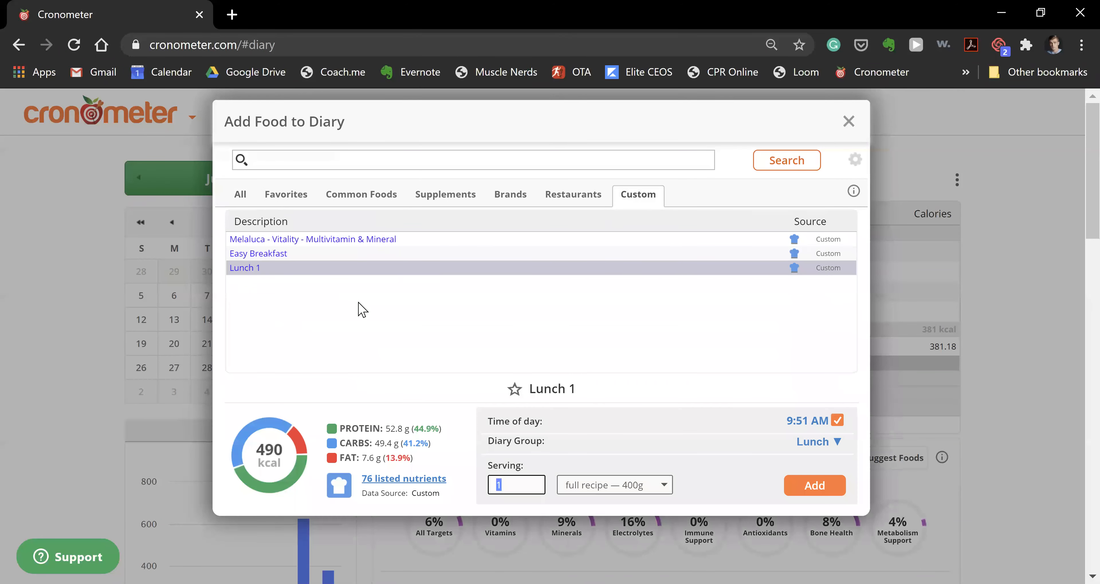
left_click(810, 491)
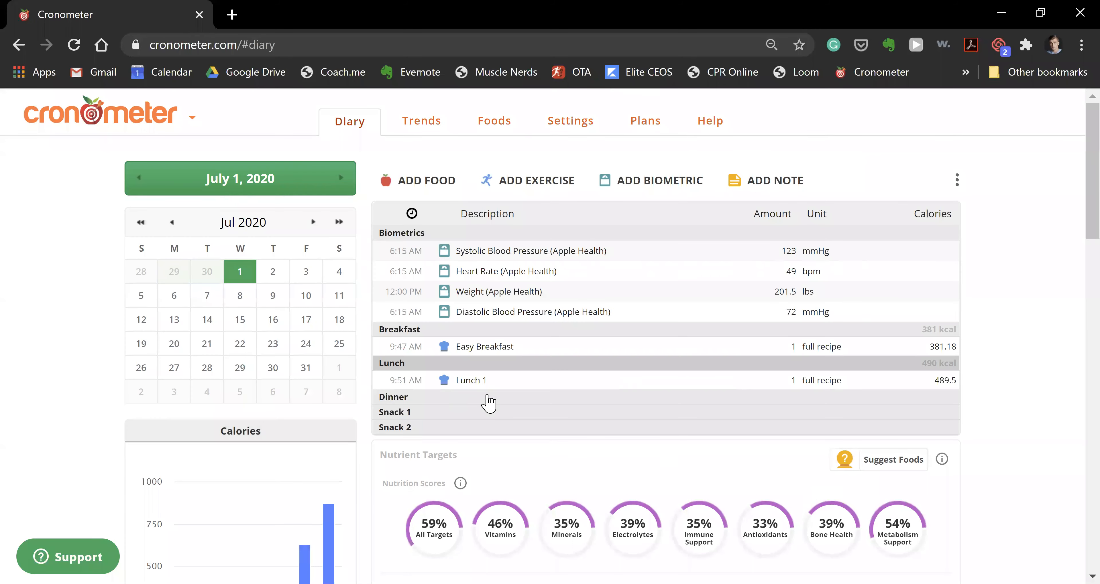
- Search all foods for salmon and add 150 g of Salmon, Atlantic, Wild, Cooked to the Dinner group
left_click(467, 399)
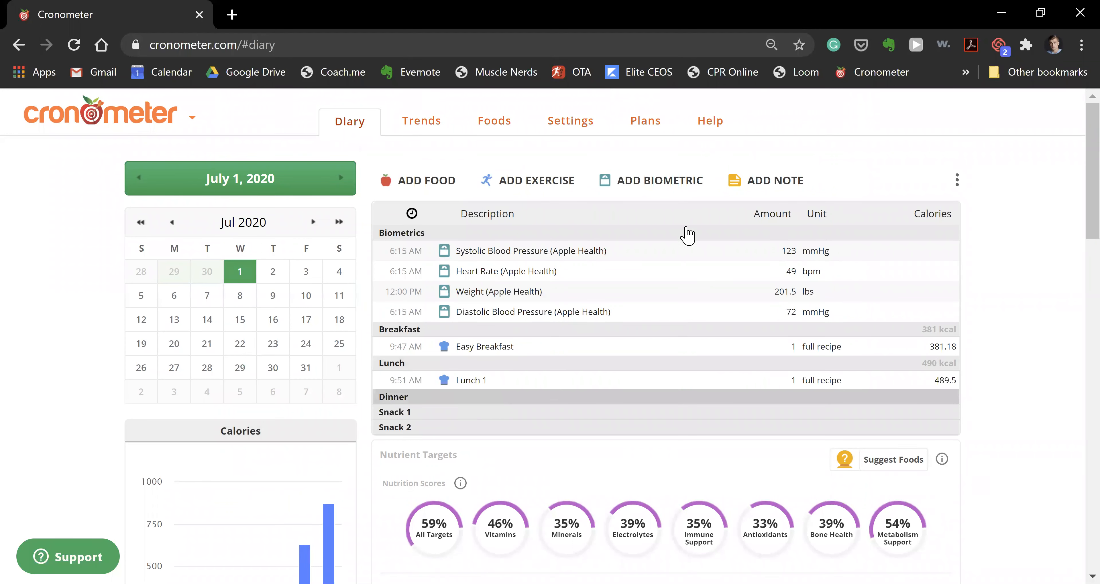
left_click(407, 188)
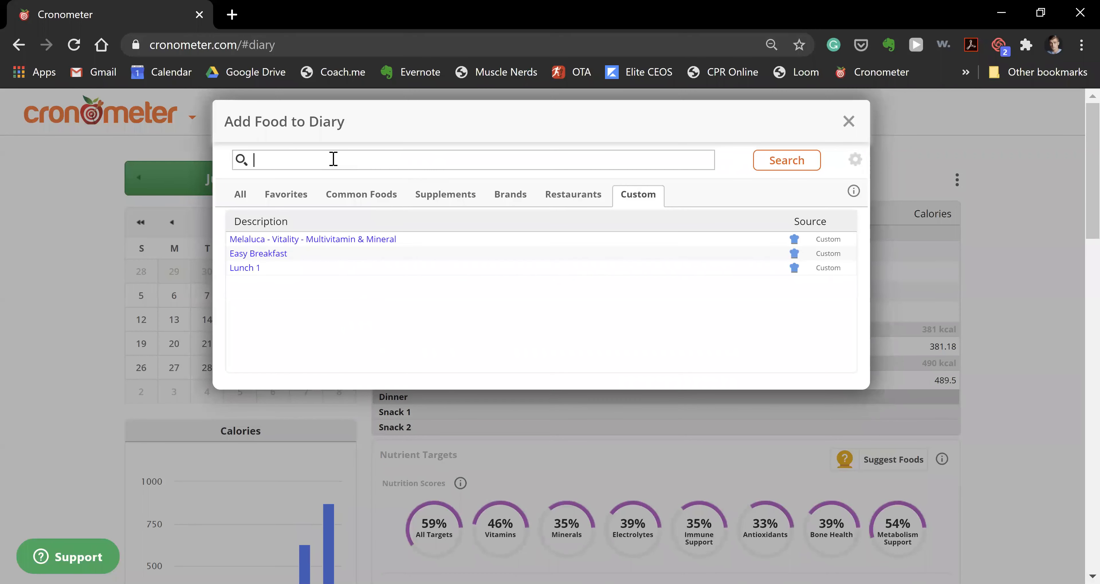
left_click(242, 195)
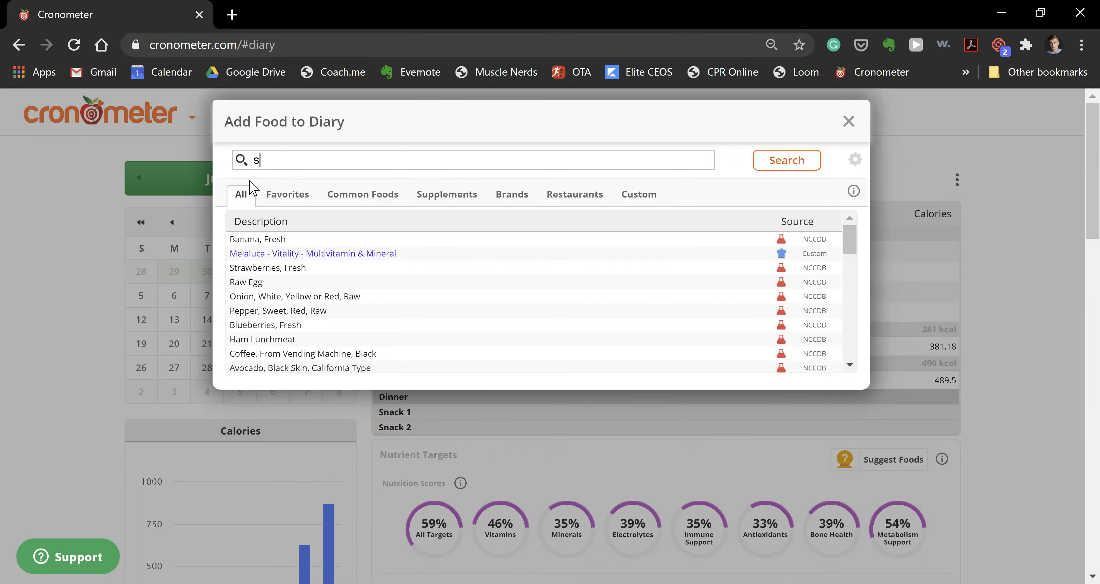
type("salmon")
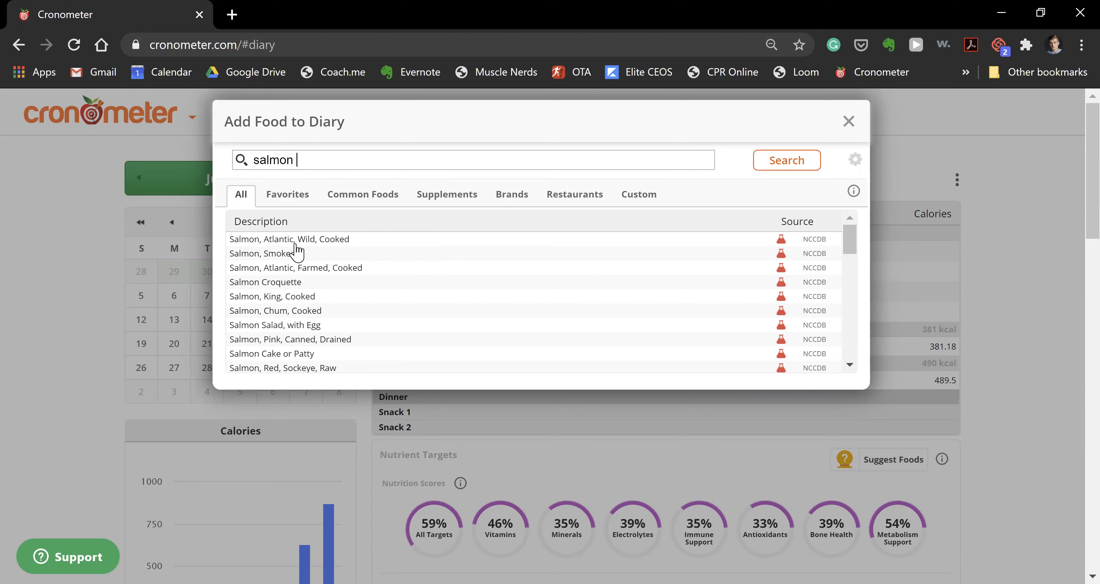
left_click(402, 240)
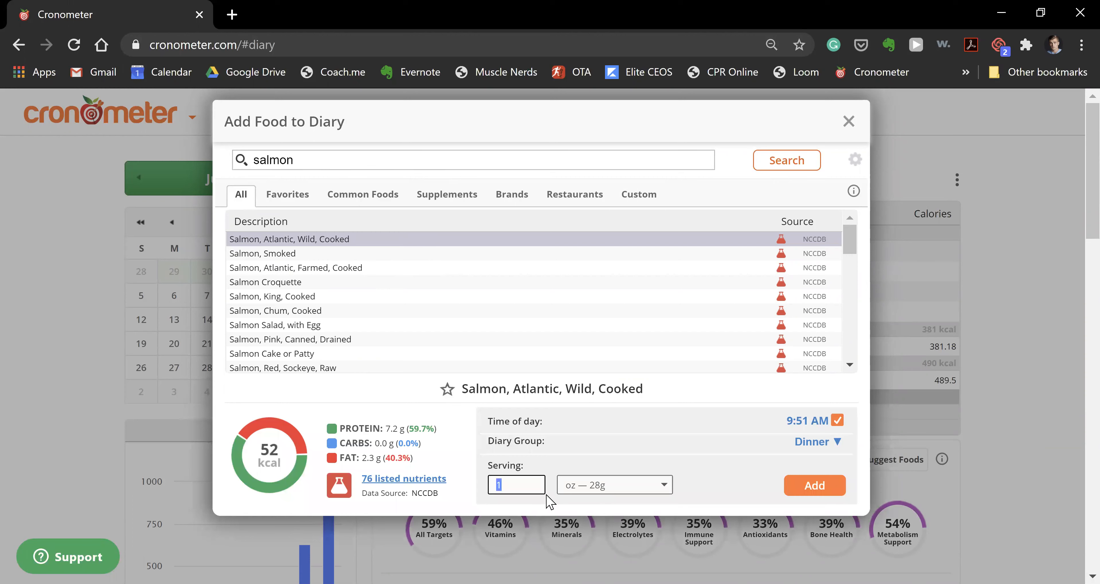
left_click(594, 485)
left_click(568, 461)
left_click(527, 487)
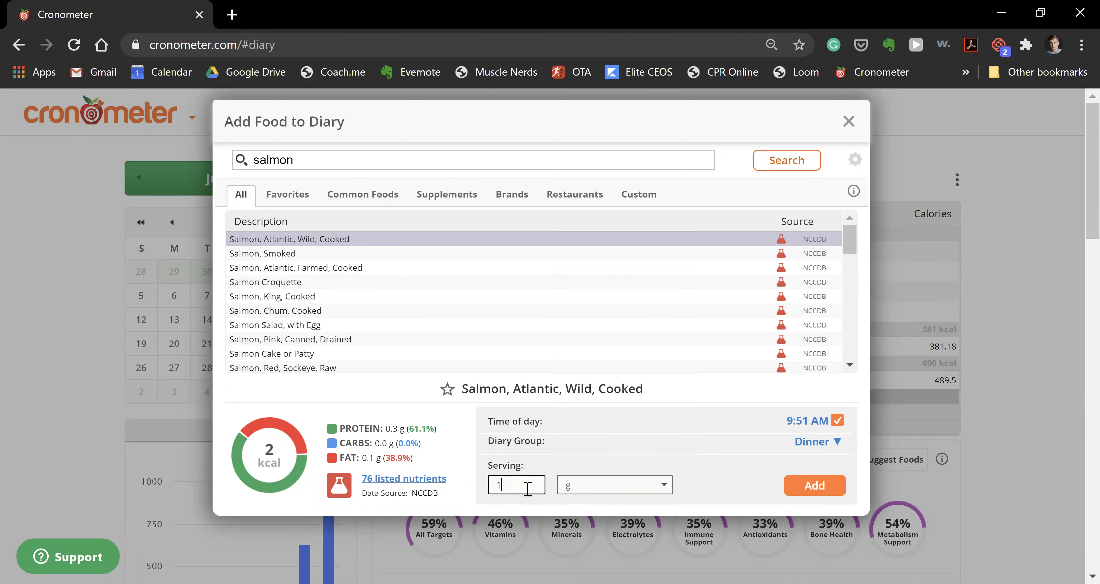
type("50")
left_click(791, 487)
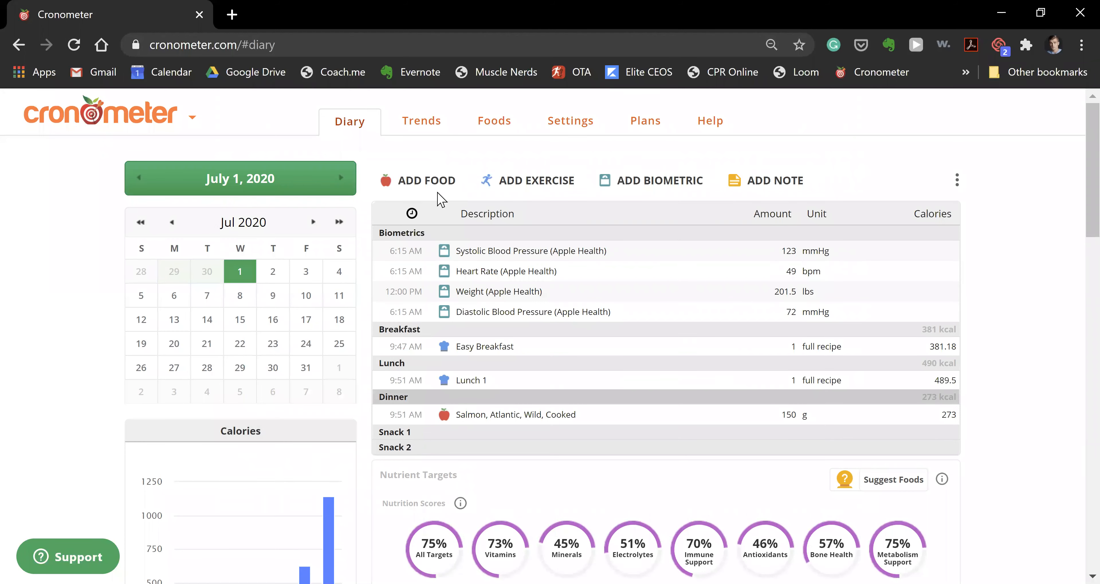
- Search for quinoa and add 150 g of the USDA Quinoa, Cooked entry to Dinner
left_click(437, 187)
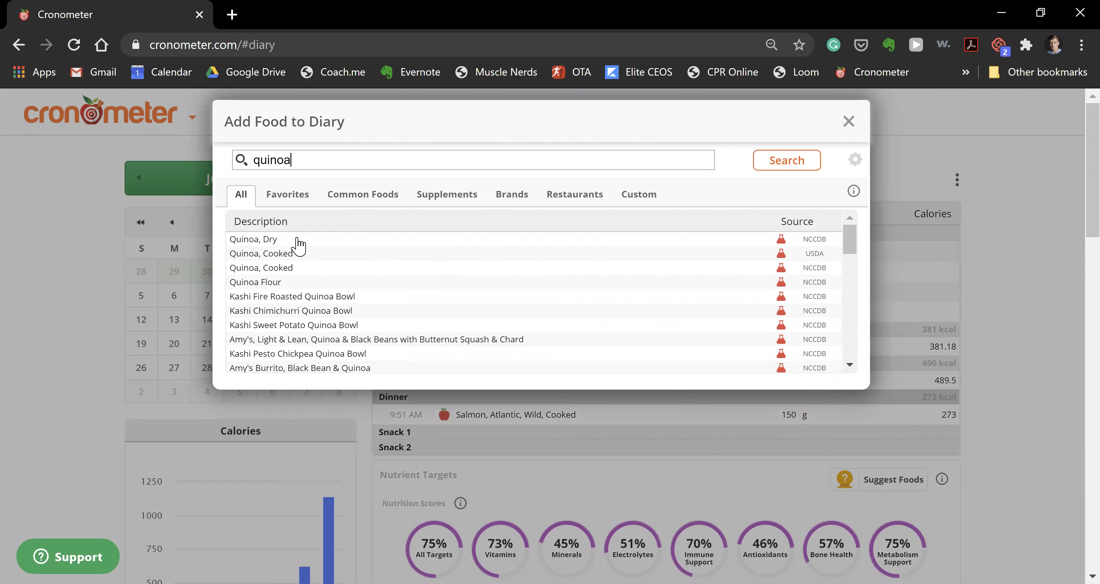
left_click(302, 255)
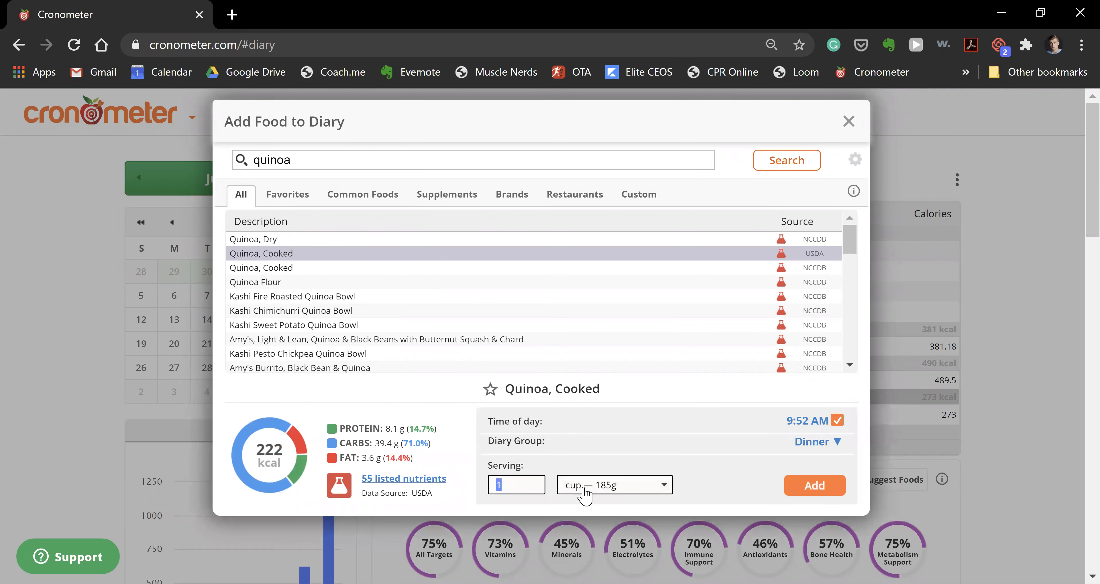
left_click(574, 487)
left_click(567, 562)
type("50")
left_click(811, 486)
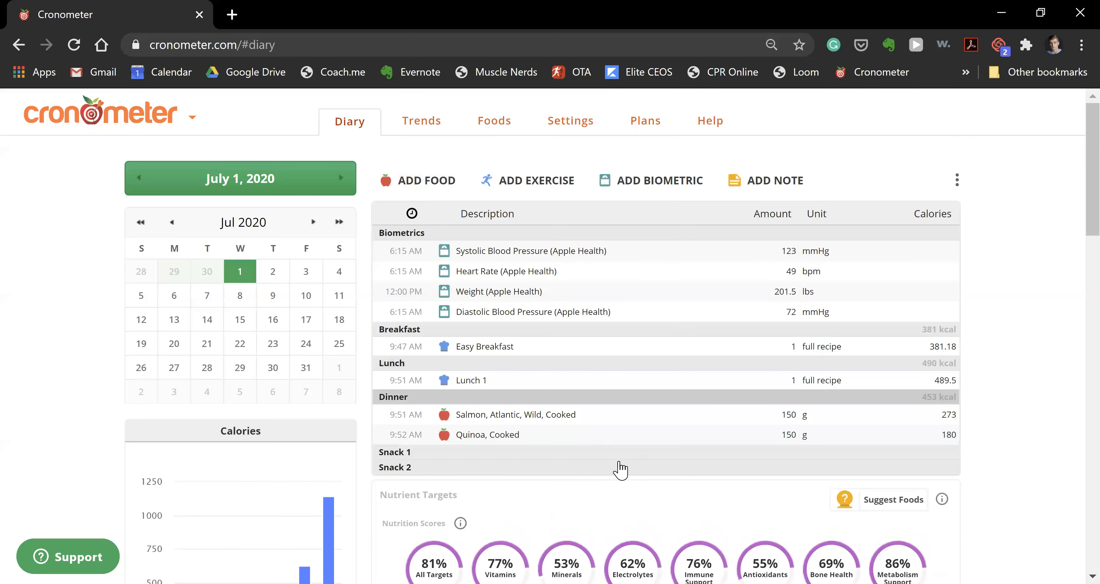
- Search for green beans and add 100 g of Green Beans, Cooked from Fresh to Dinner
left_click(416, 182)
type("green beans")
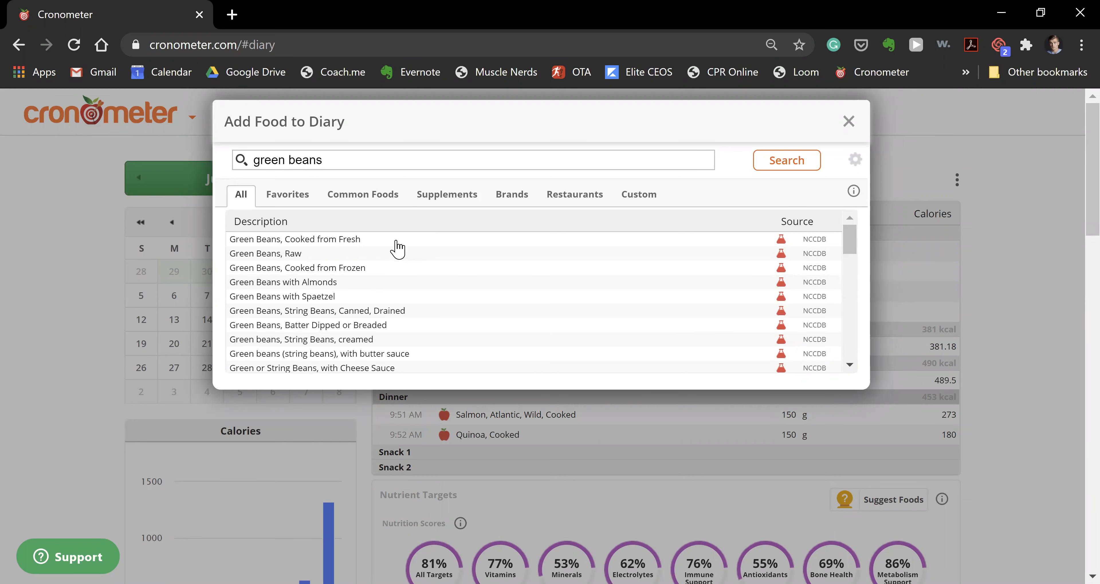
left_click(394, 243)
type("00")
left_click(583, 485)
key("g")
key("Return")
left_click(812, 486)
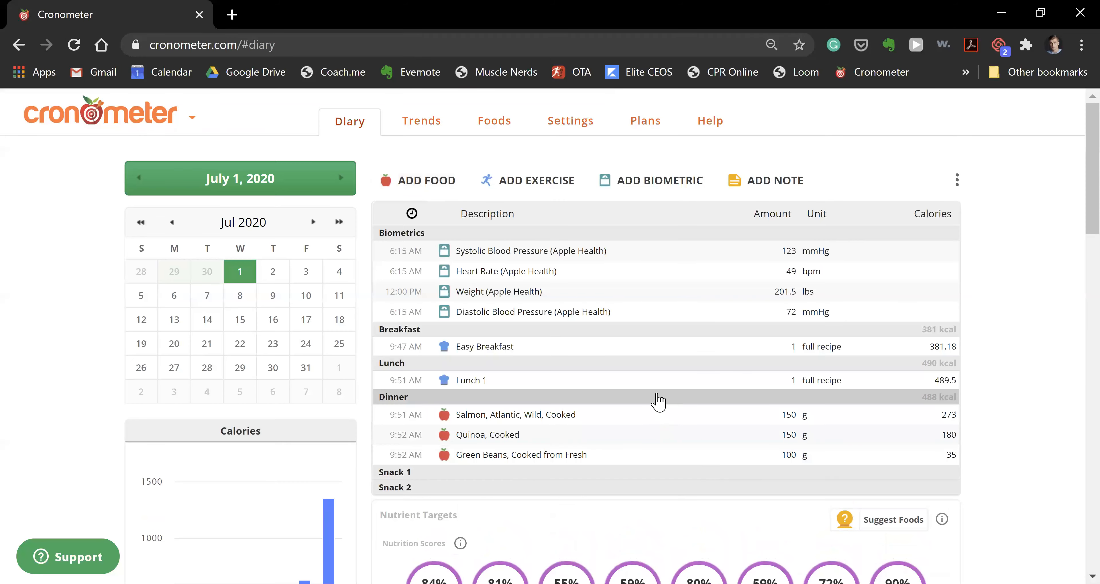
- Create a recipe from the salmon, quinoa and green beans entries in Dinner and name it Dinner 1
left_click(516, 411)
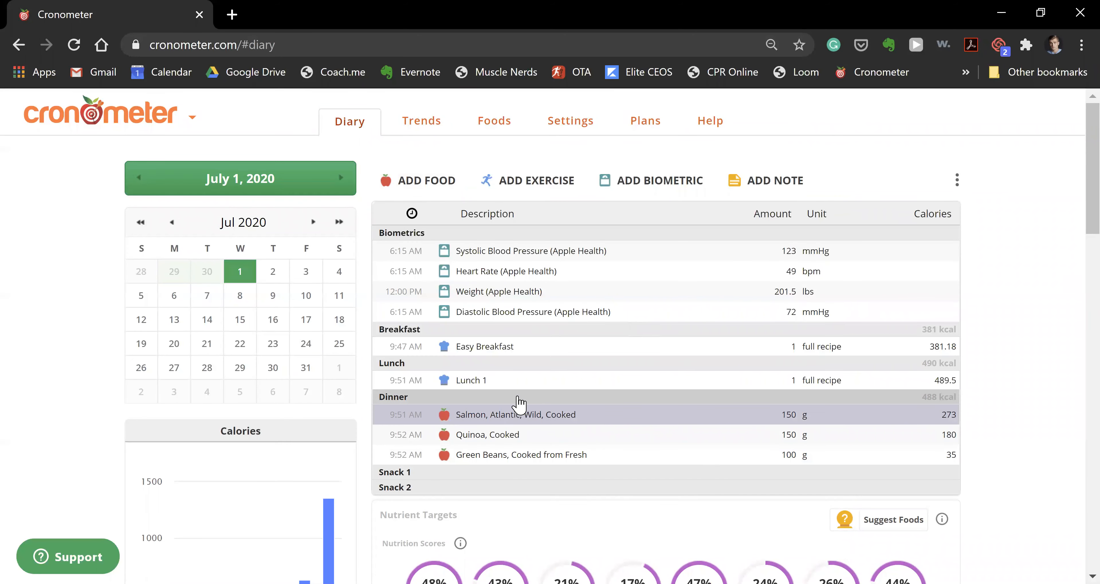
left_click(518, 397)
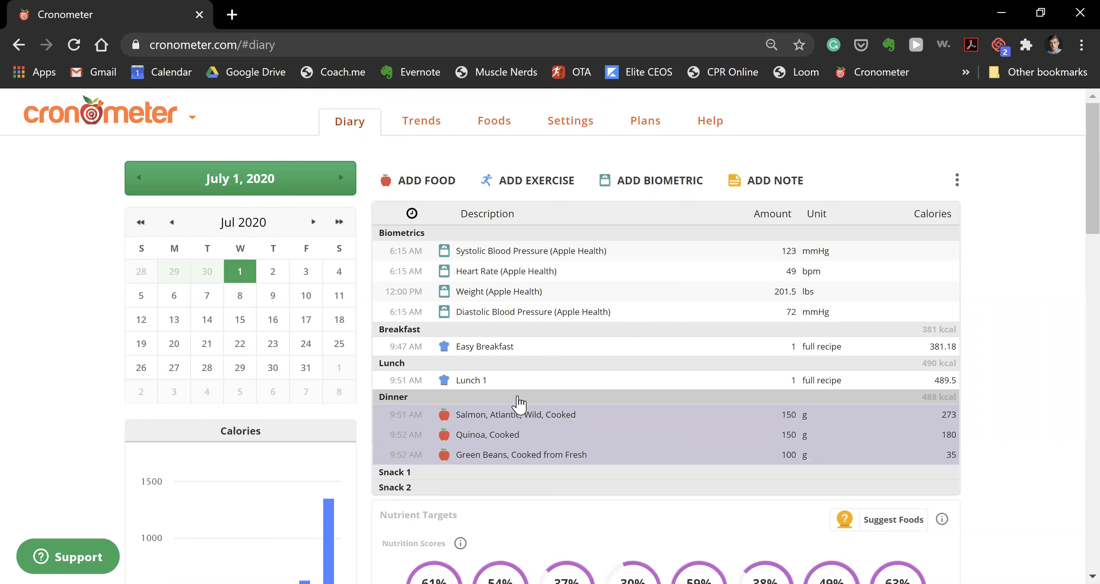
left_click(515, 422)
left_click(512, 438, "shift")
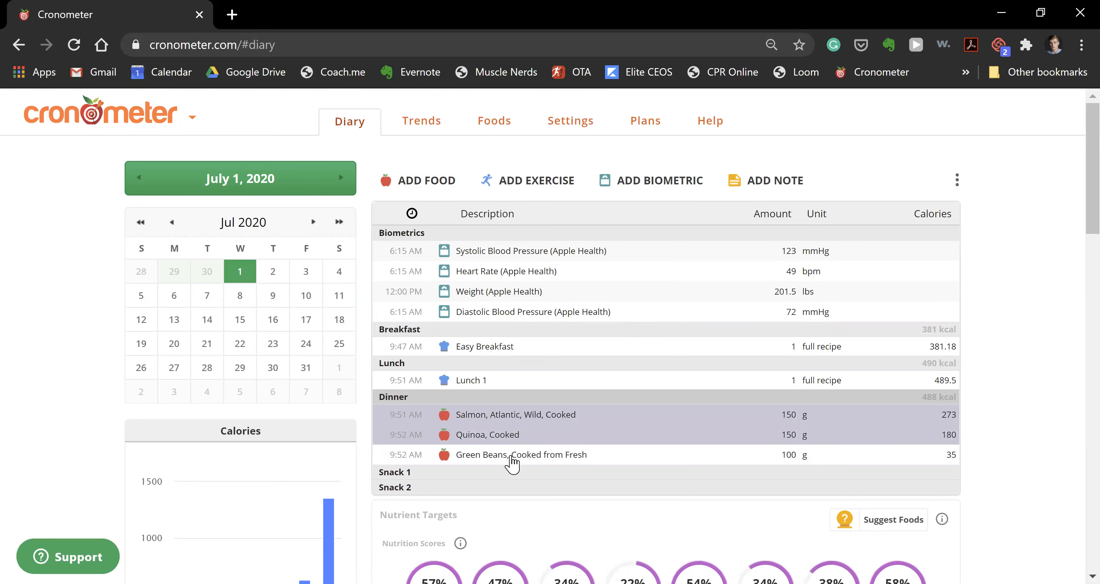
left_click(512, 458, "shift")
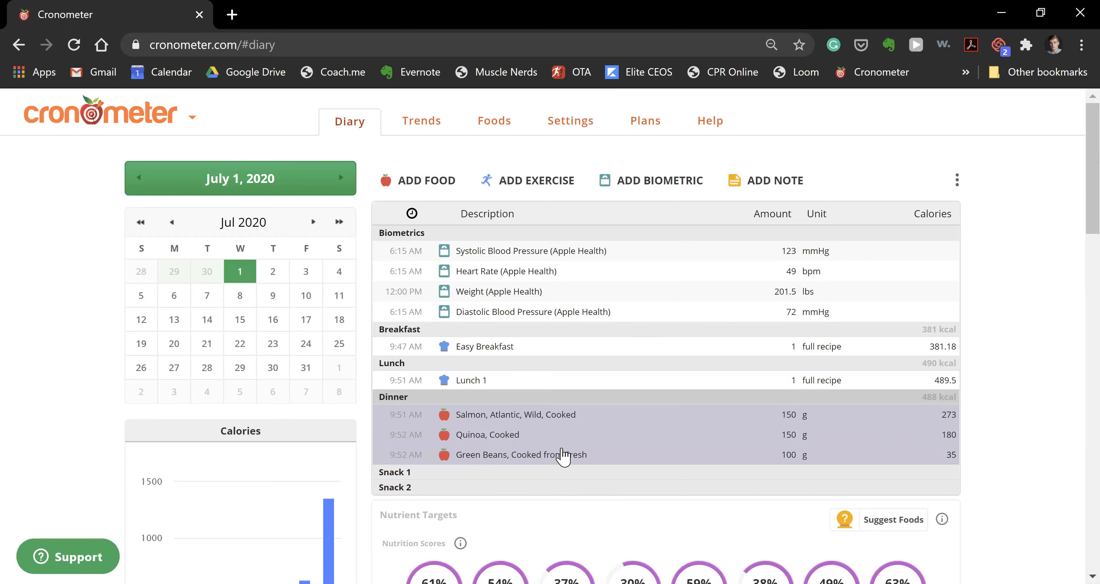
right_click(527, 430)
left_click(660, 461)
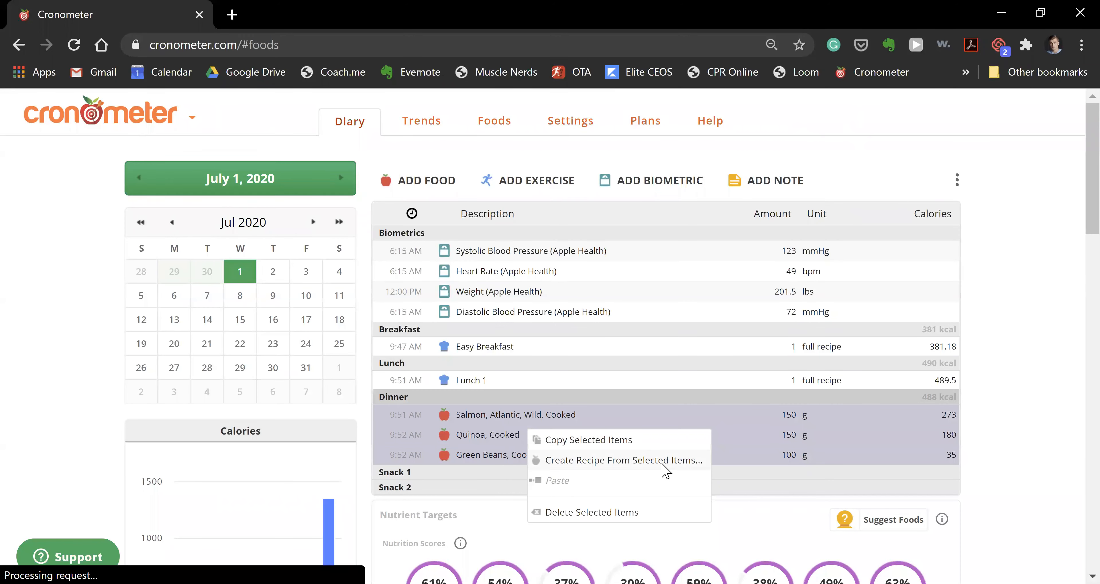
triple_click(504, 380)
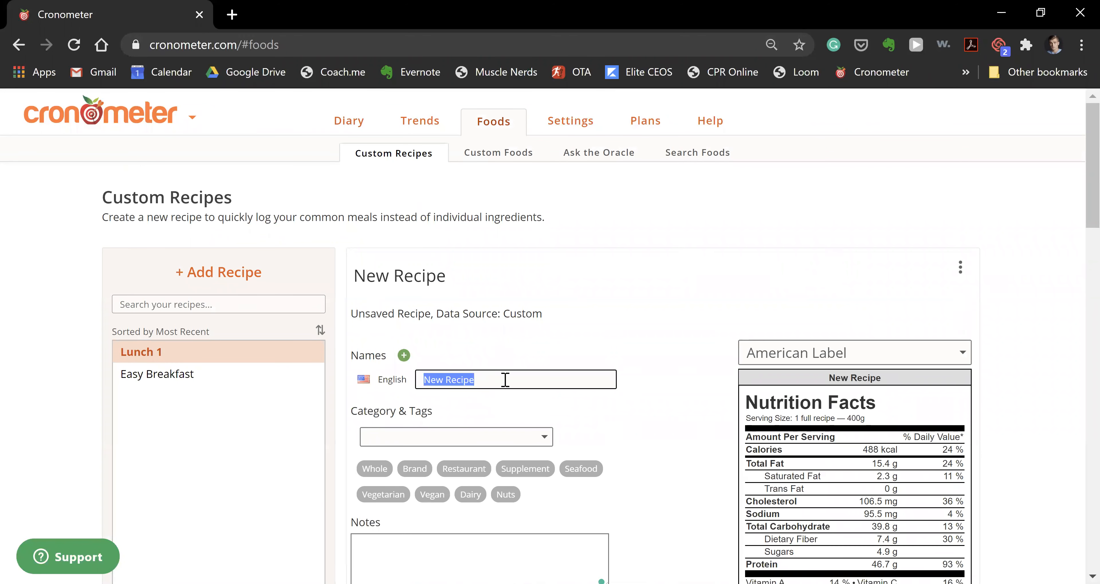
type("Dinner 1")
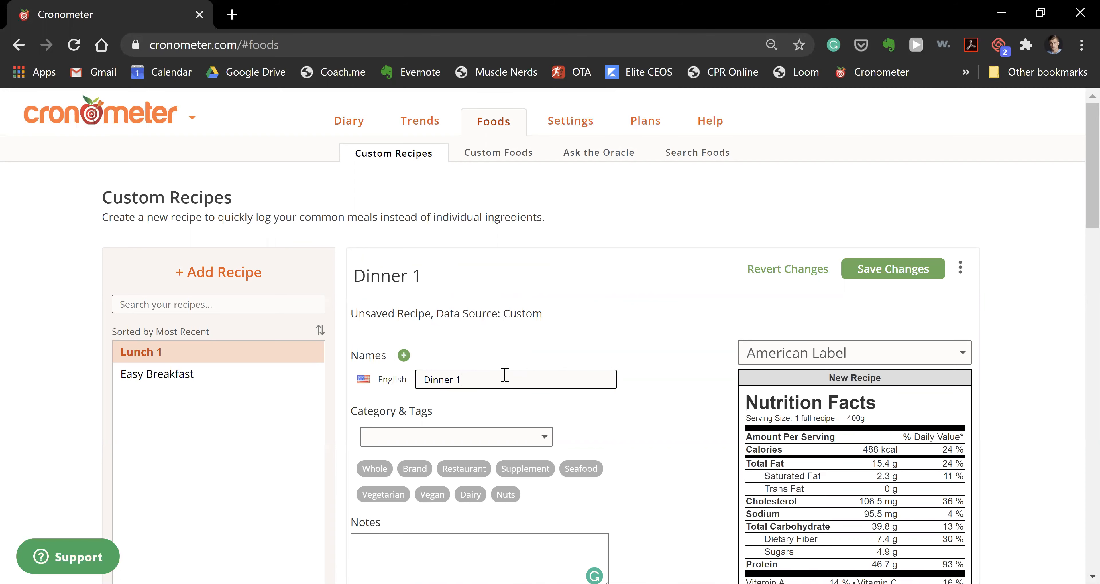
- List Salmon, Quinoa and Green Beans on separate lines in the recipe's notes and save the recipe
scroll(504, 375, "down", 3)
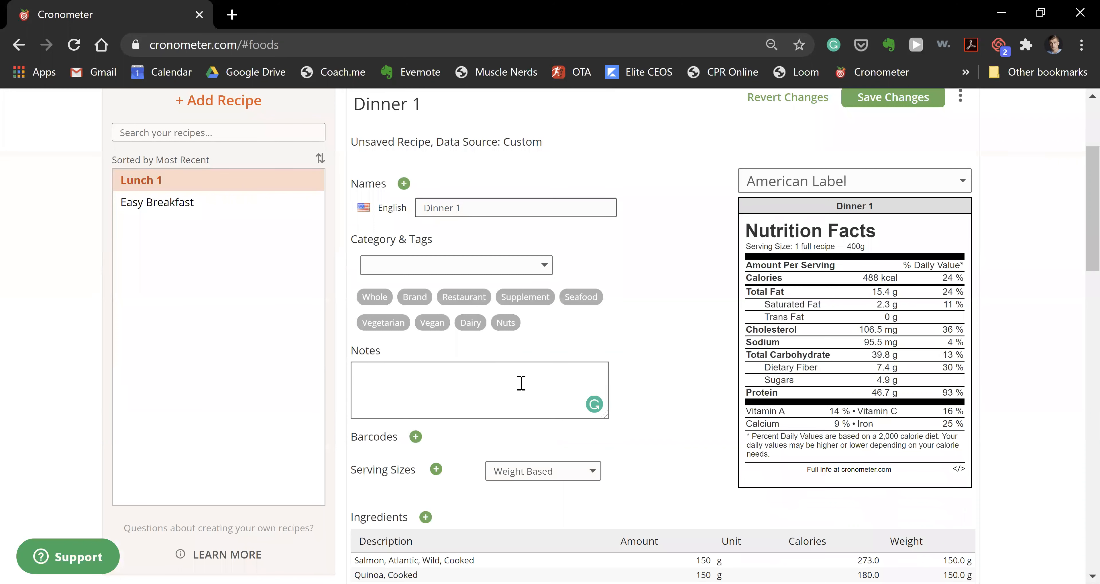
type("Salmon QuinoaGreen Beans")
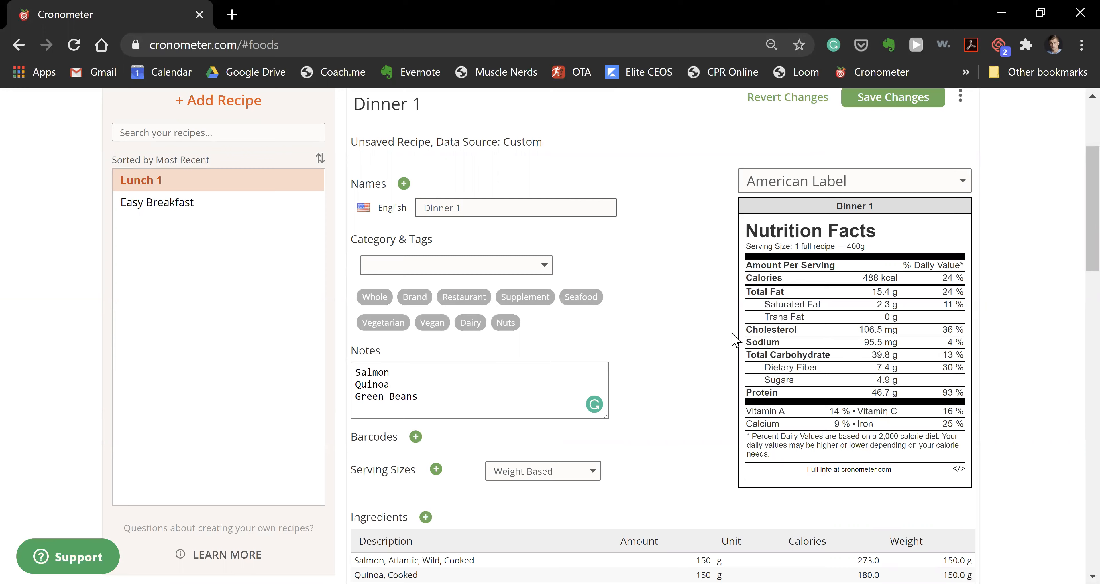
scroll(768, 321, "up", 4)
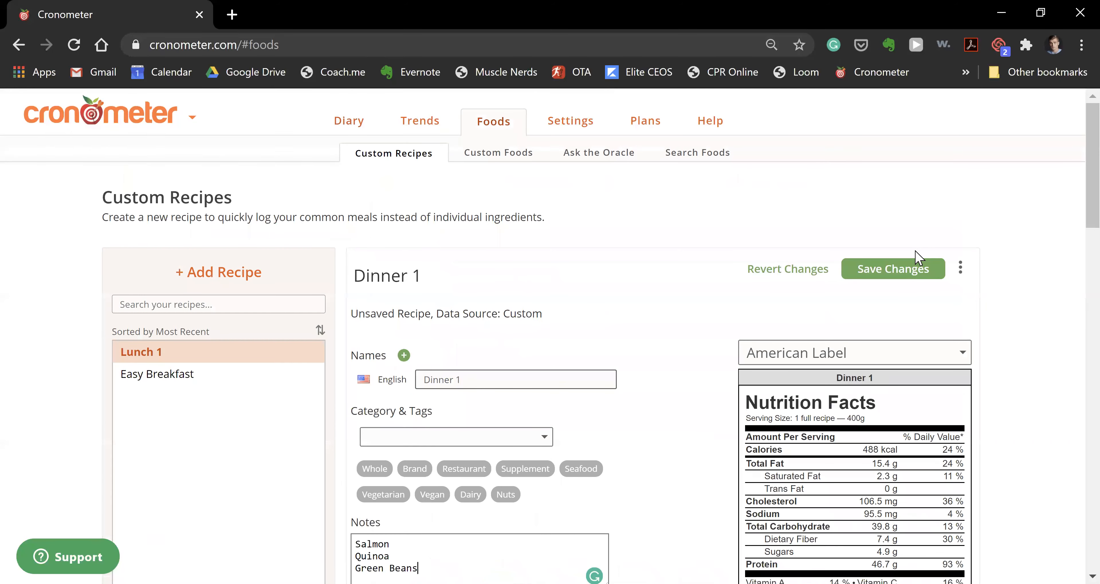
left_click(916, 273)
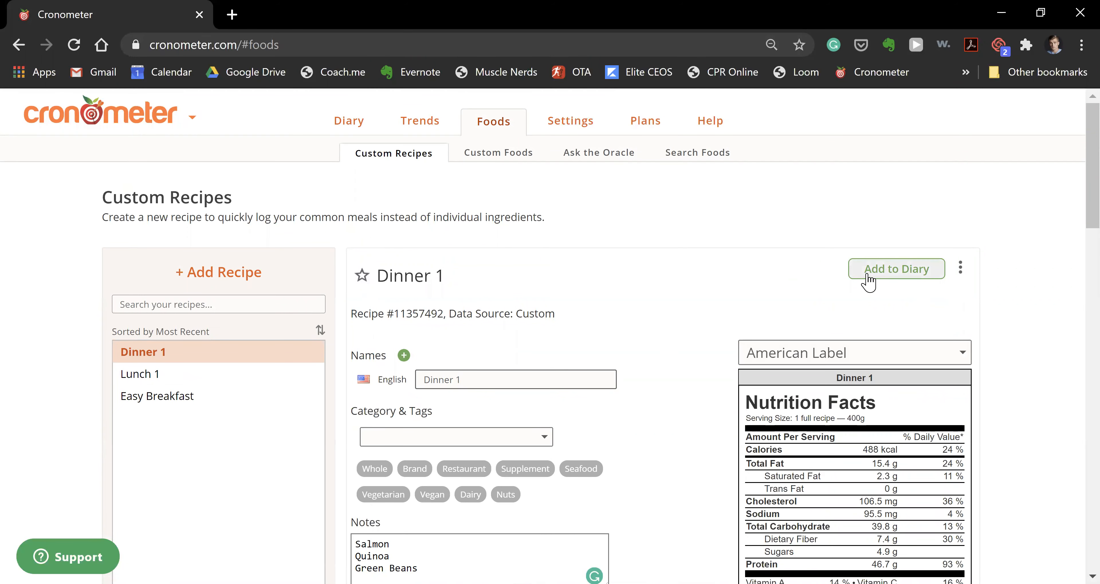
- Return to the July 1 diary and delete the salmon, quinoa and green beans entries from Dinner
left_click(359, 131)
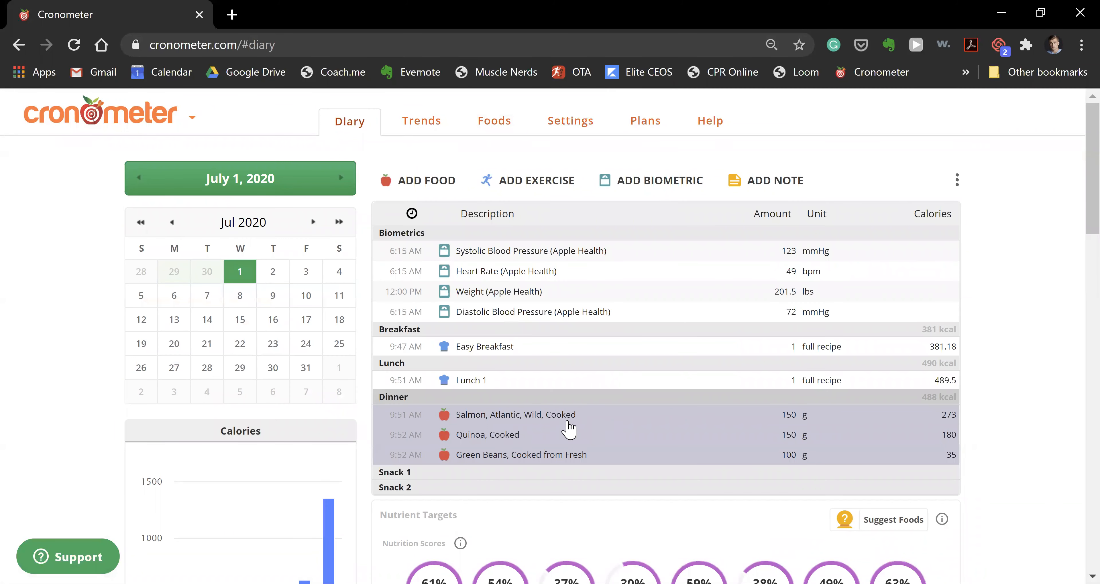
left_click(555, 420)
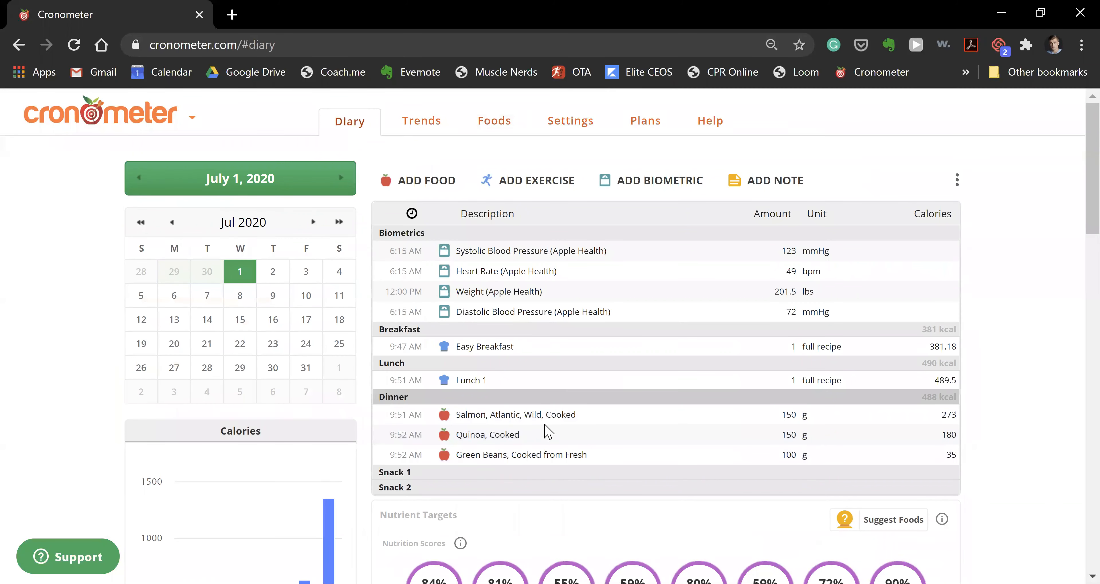
left_click(523, 461, "ctrl")
left_click(517, 439, "ctrl")
key("Delete")
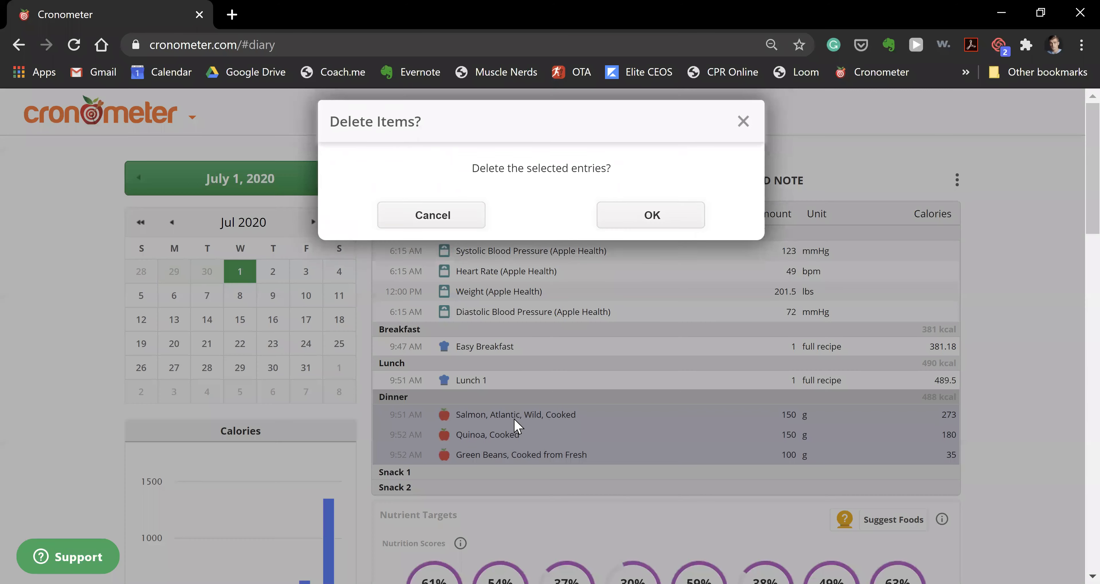
left_click(652, 218)
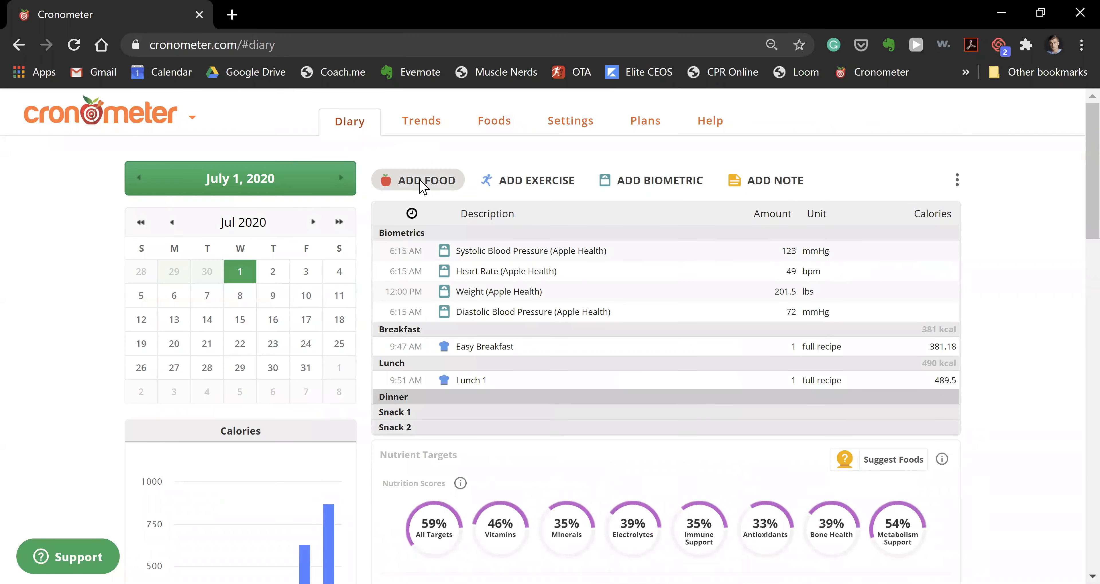
- Add one full serving of the custom Dinner 1 recipe to the diary's Dinner group
left_click(417, 181)
left_click(633, 198)
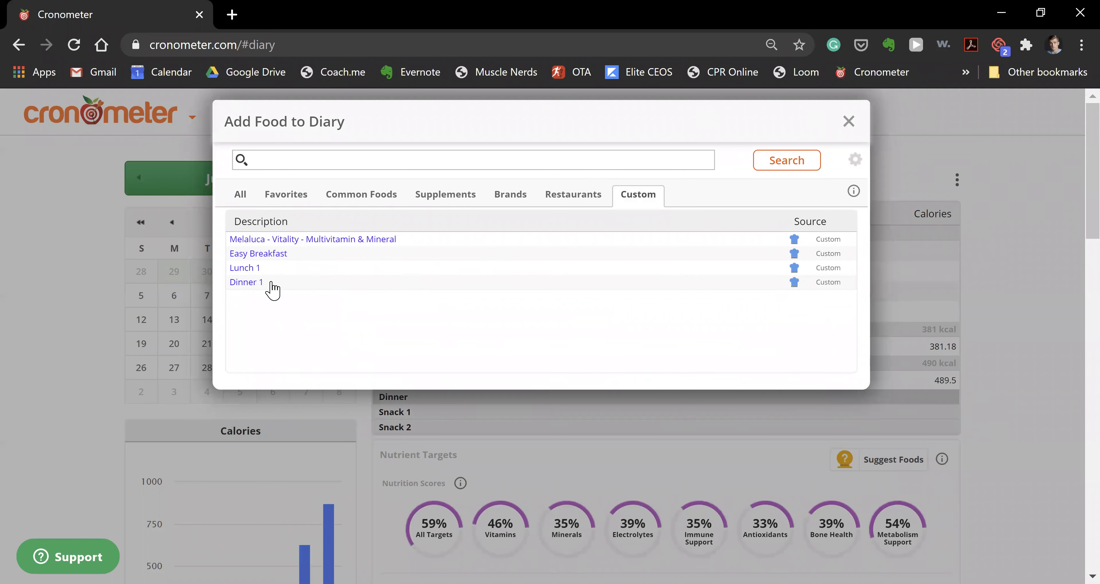
left_click(270, 283)
left_click(813, 487)
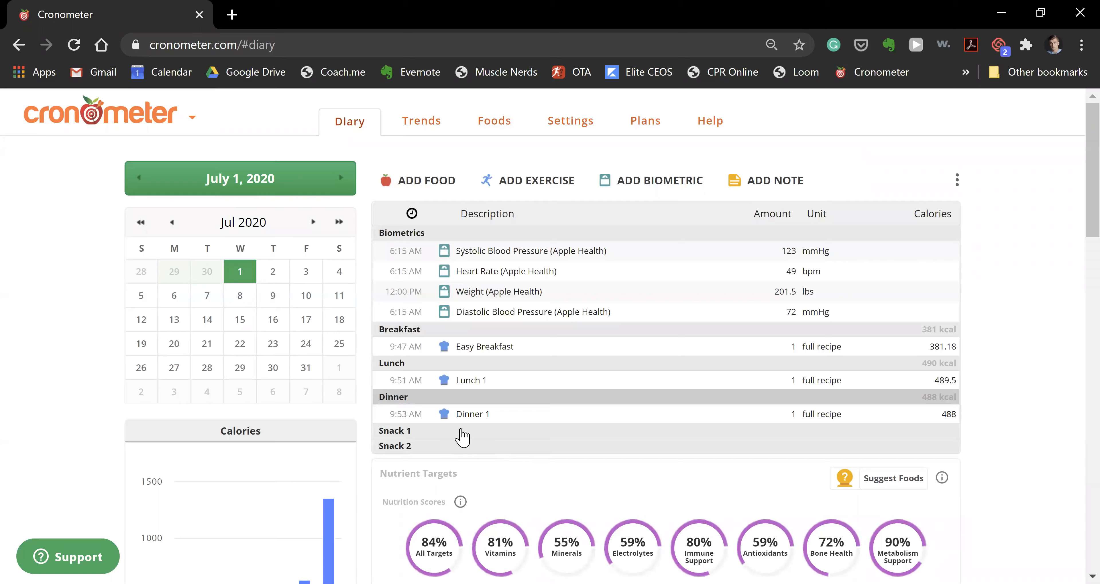
- Review the July 1 diary's nutrition scores, highlighted nutrients and nutrient targets with all three meals logged
scroll(463, 435, "down", 10)
scroll(462, 435, "up", 10)
scroll(491, 423, "down", 10)
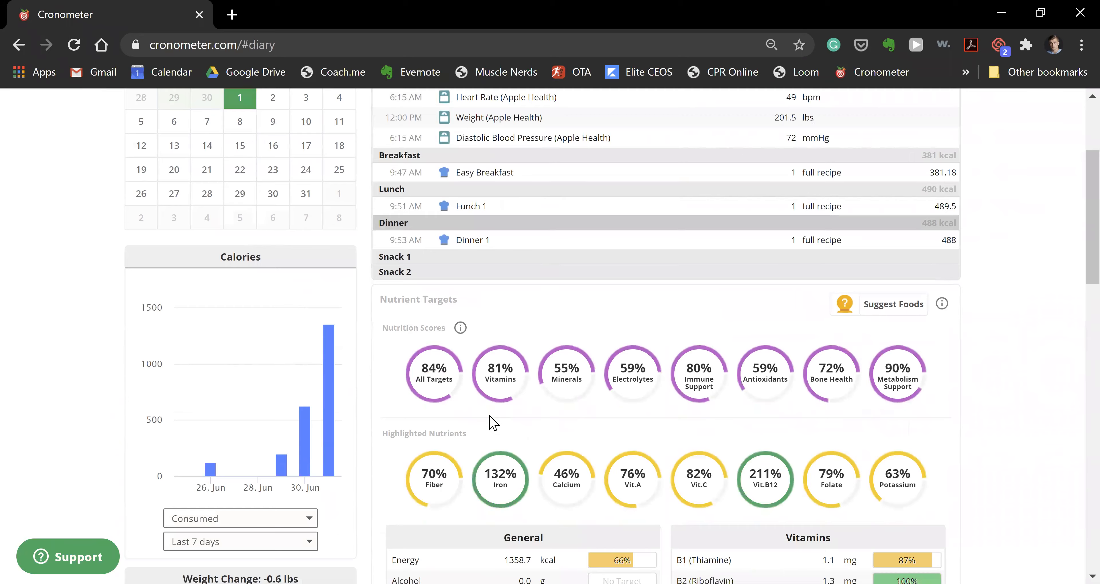
scroll(489, 422, "up", 11)
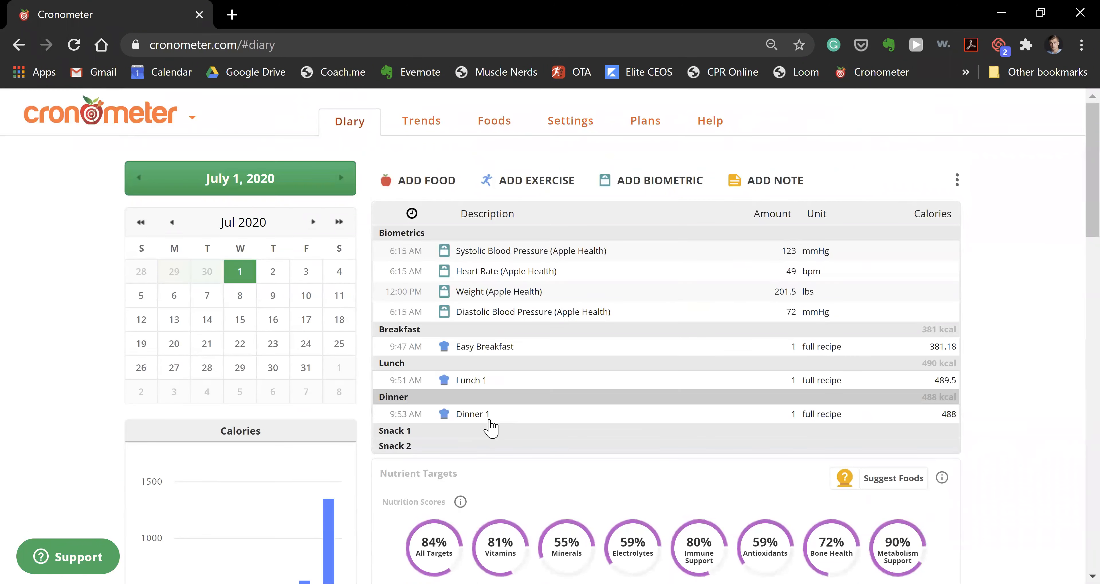
- Create a new recipe from the diary's Easy Breakfast, Lunch 1 and Dinner 1 entries together, and select its default name for replacement
left_click(496, 349)
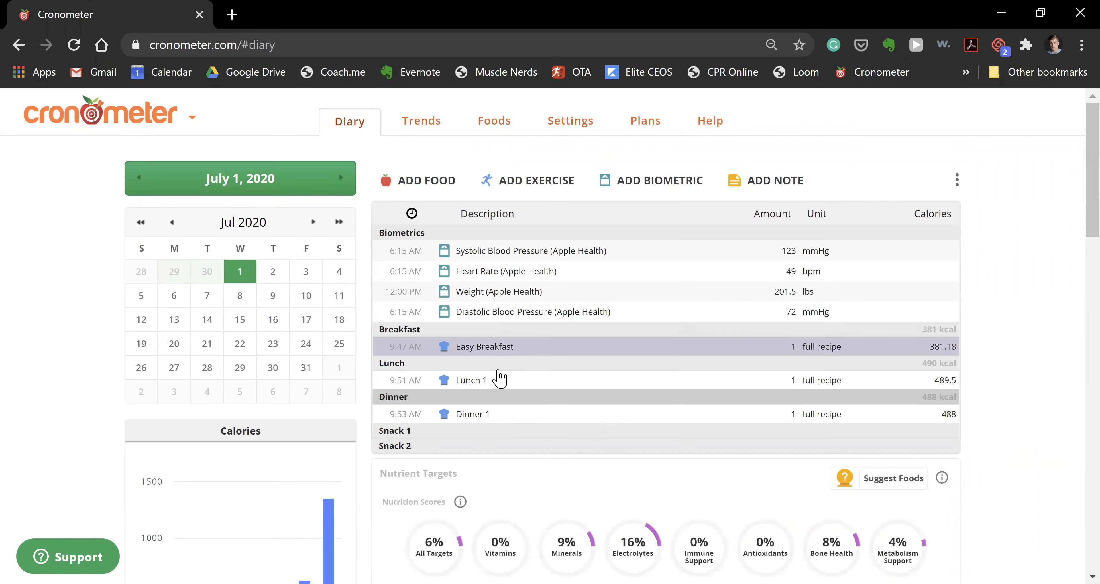
left_click(489, 385)
left_click(487, 350)
left_click(487, 385, "ctrl")
left_click(484, 417, "ctrl")
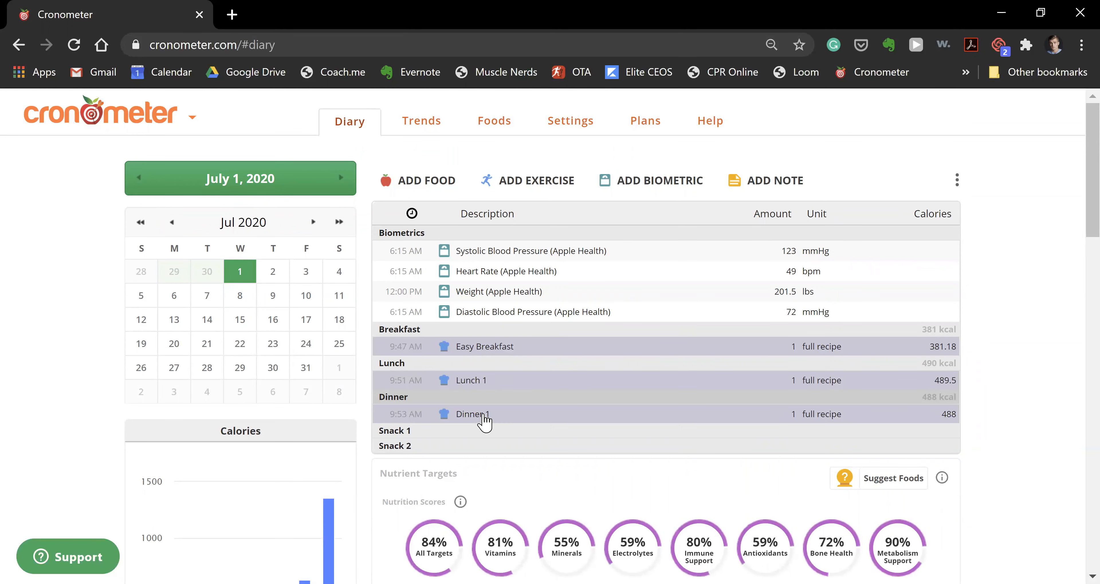
right_click(479, 383)
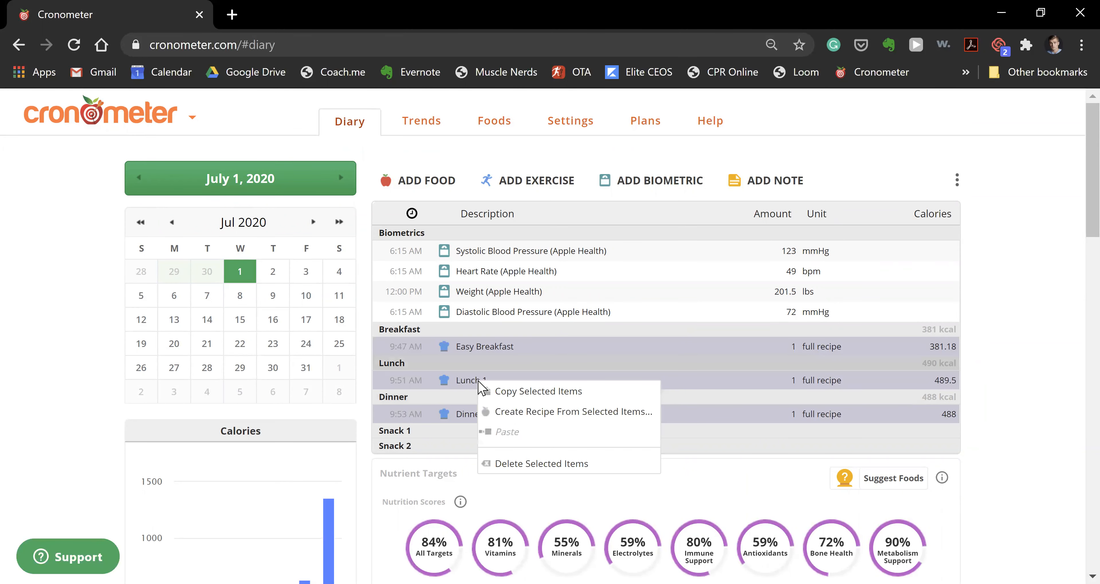
left_click(602, 414)
left_click(491, 383)
key("ctrl+shift+Left")
key("ctrl+shift+Left")
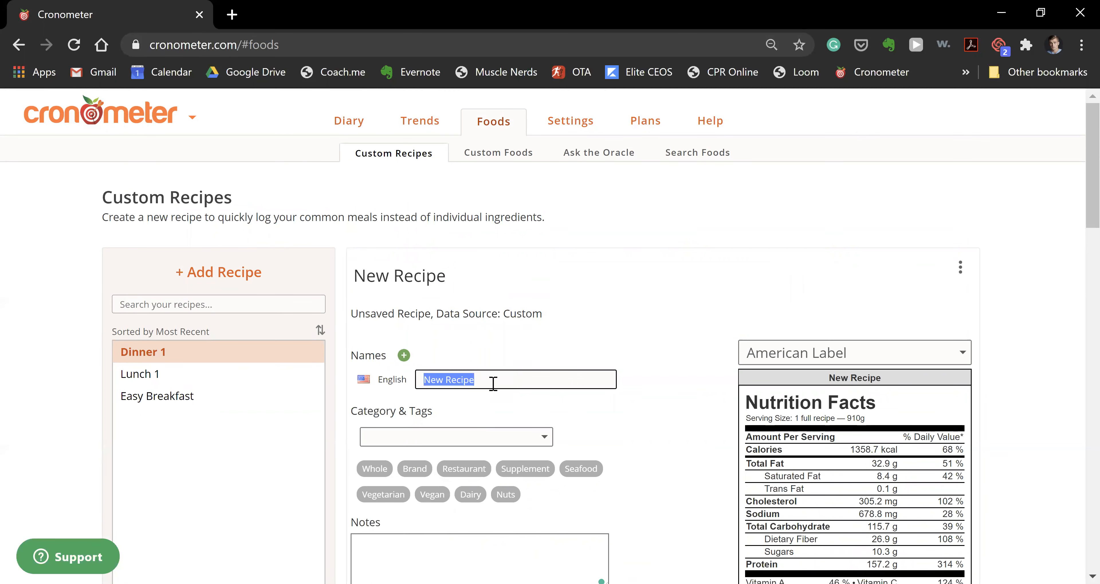
type("M")
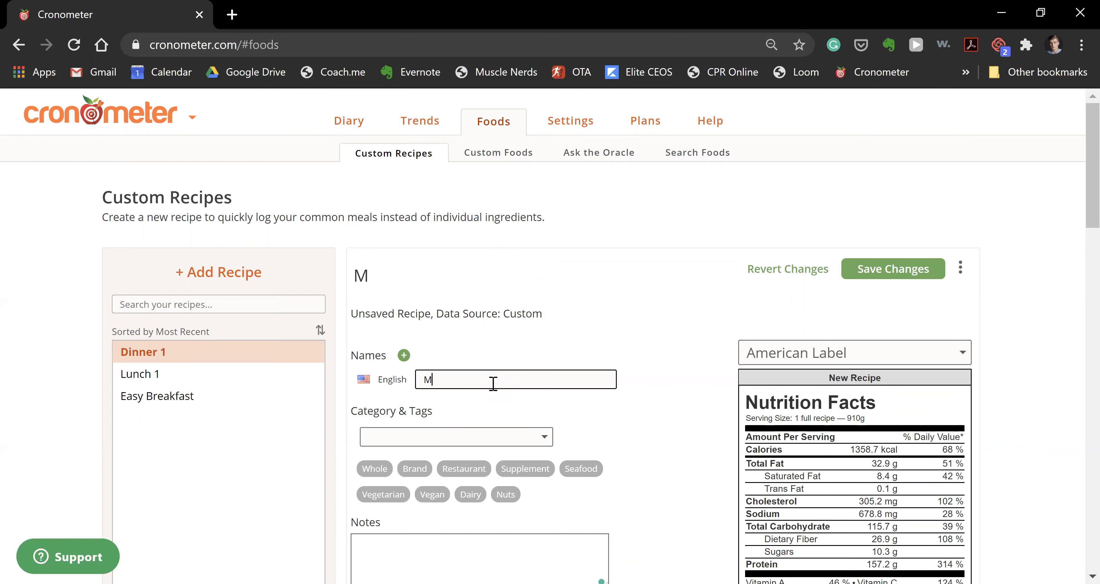
type("e")
key("BackSpace")
key("BackSpace")
type("Full Day of")
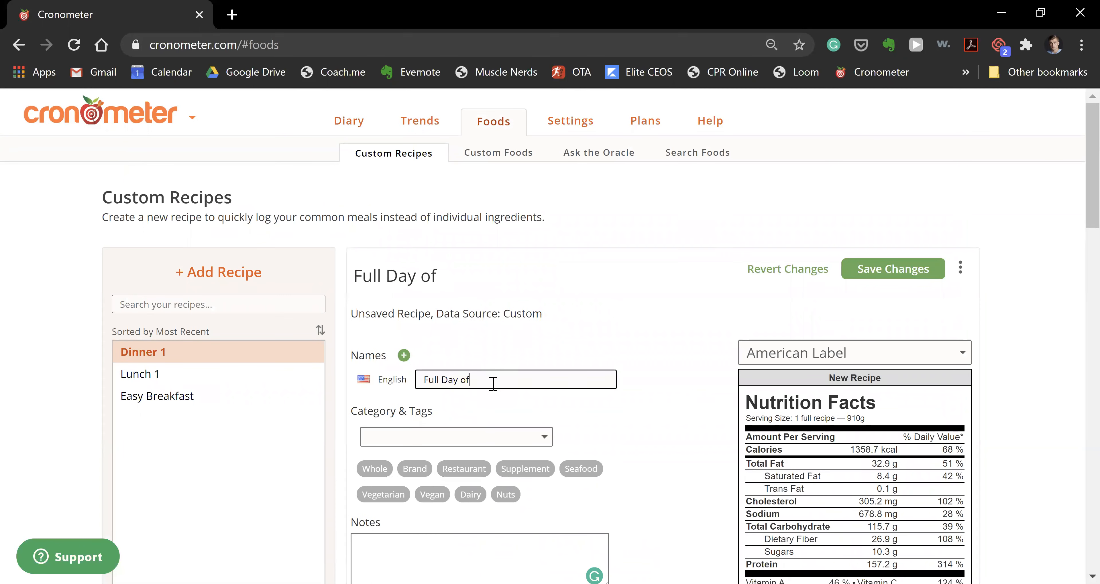
type(" Eating 1")
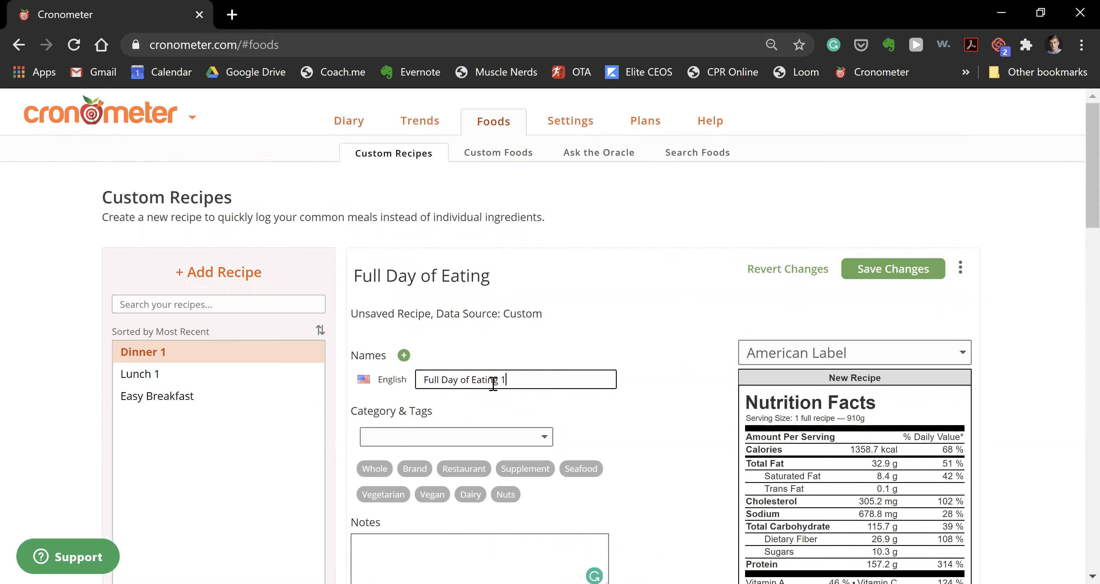
key("ctrl+a")
type("Monday")
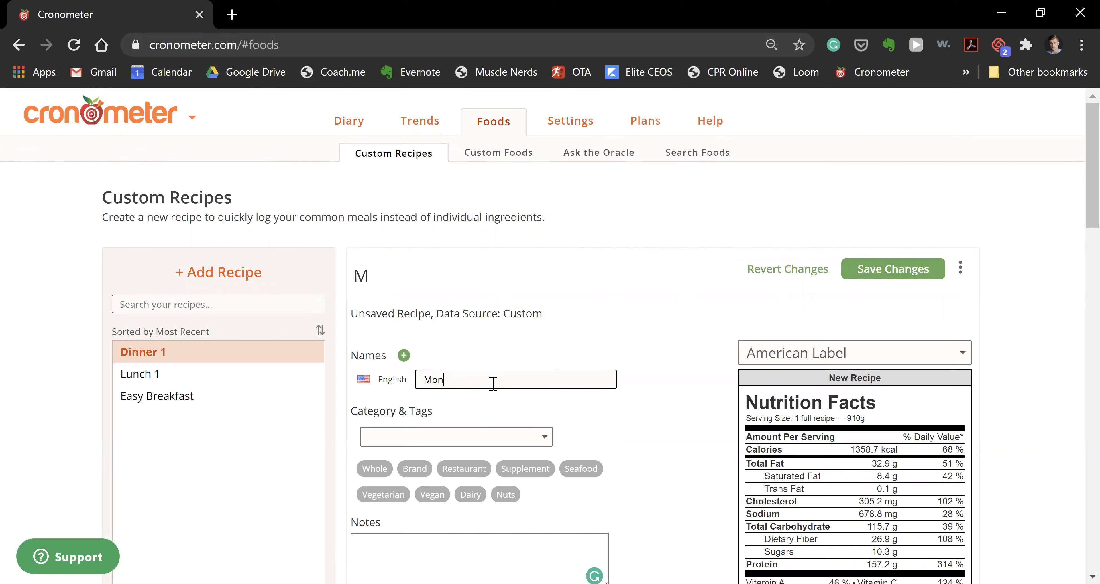
key("BackSpace")
key("BackSpace")
key("BackSpace")
key("BackSpace")
key("BackSpace")
key("BackSpace")
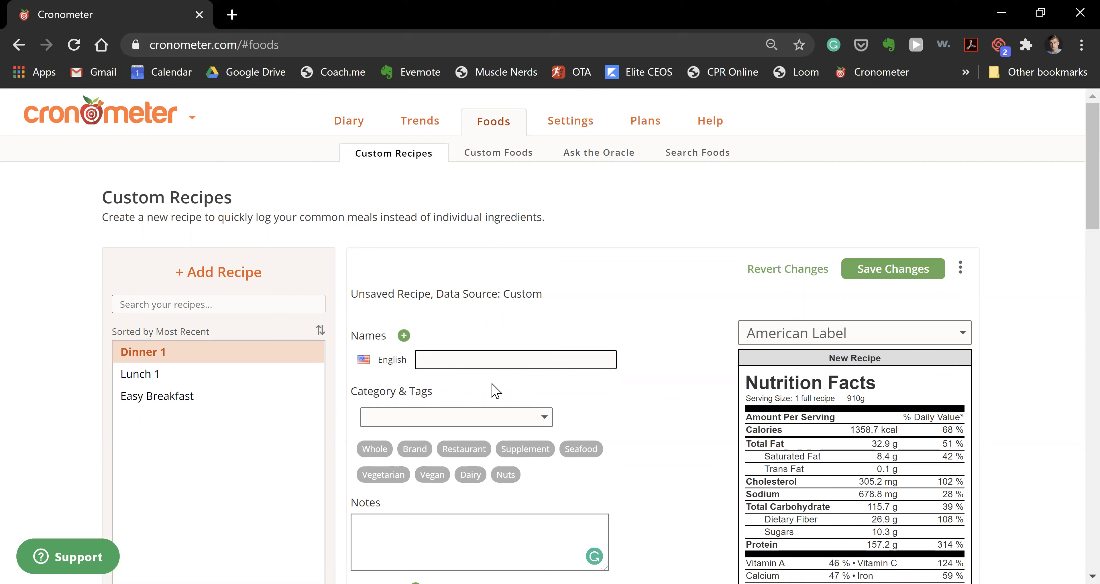
- Name the new recipe "M, W, F Foods" and save it
type("M")
type(". W")
key("BackSpace")
key("BackSpace")
key("BackSpace")
type(", W, F Foods")
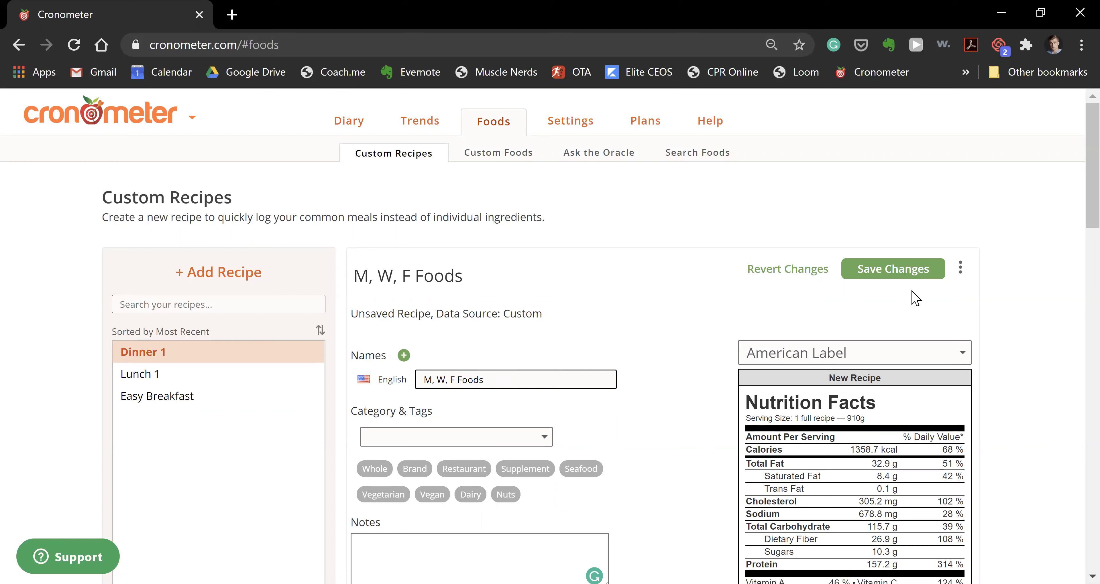
left_click(907, 281)
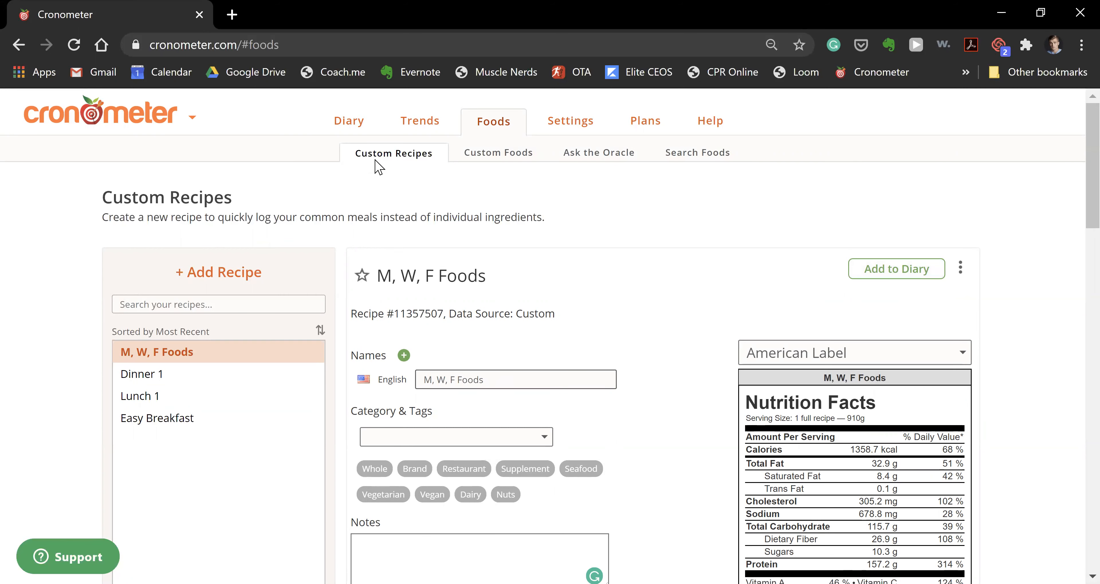
- Open the July 2, 2020 diary and add one full serving of the custom M, W, F Foods recipe to Breakfast
left_click(360, 136)
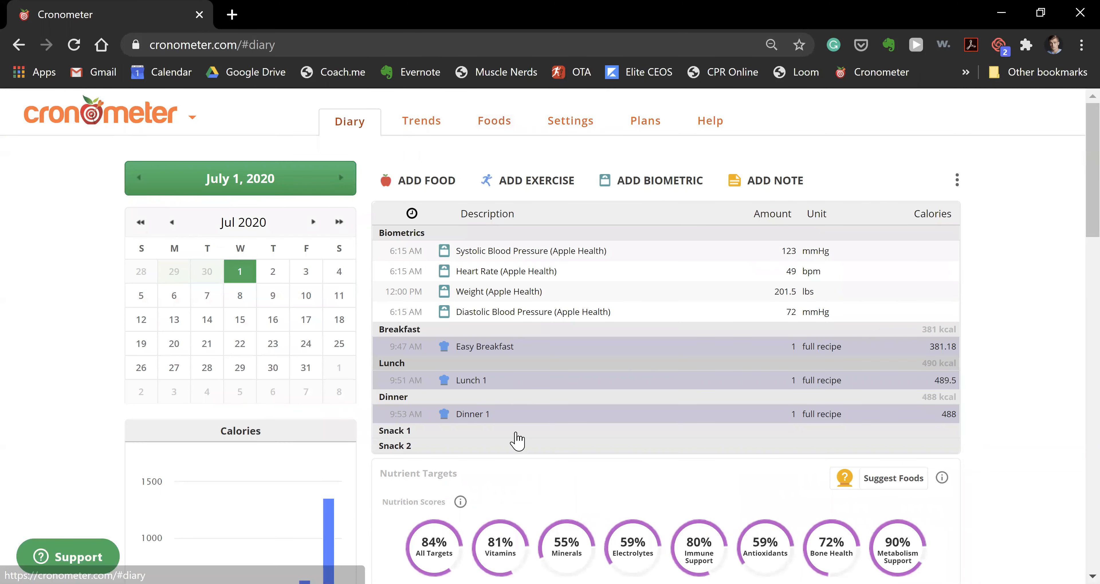
left_click(513, 465)
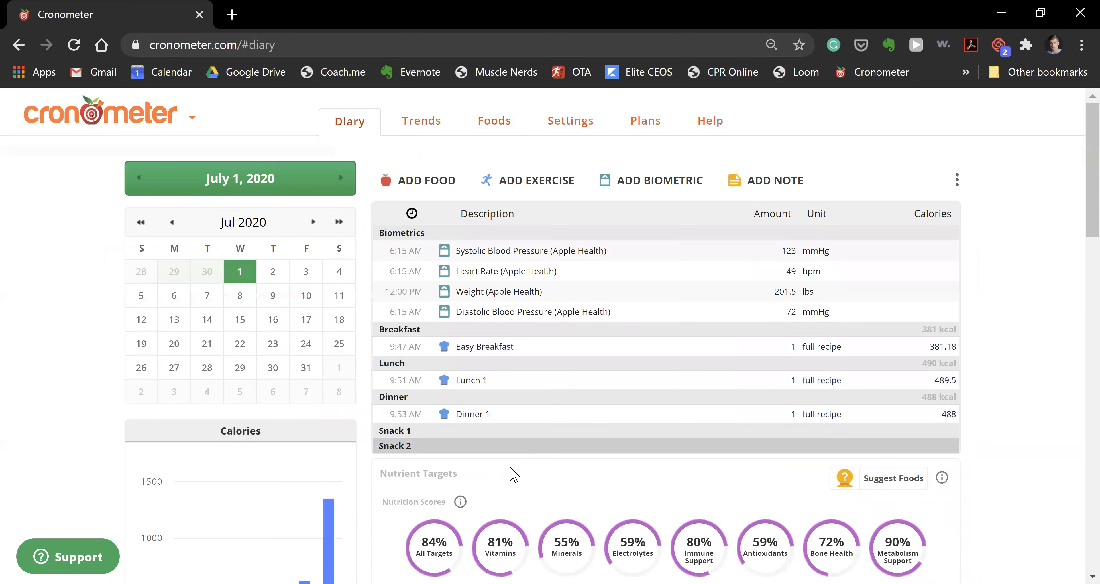
left_click(272, 273)
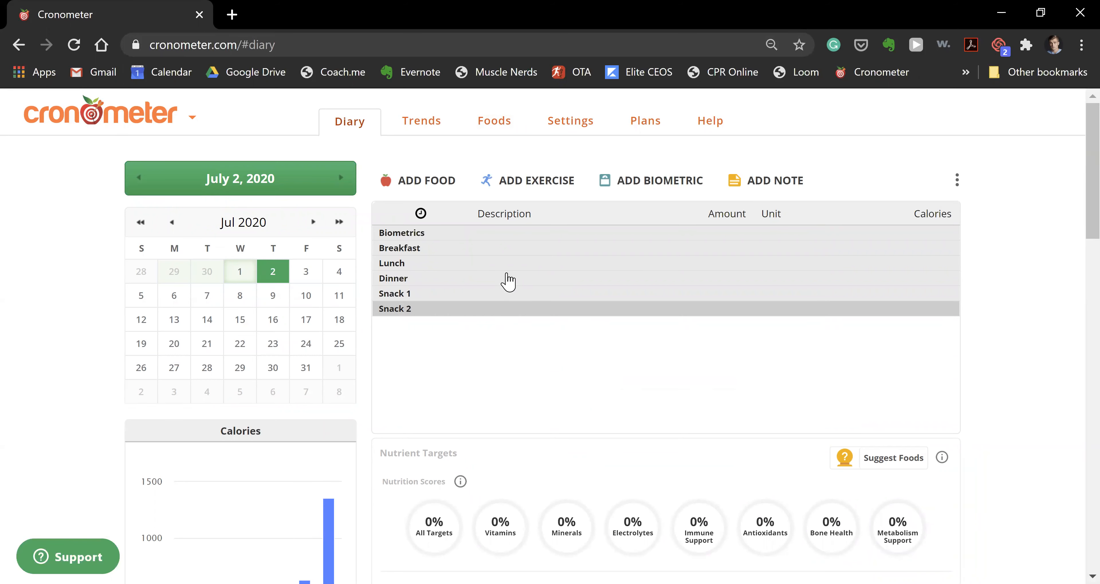
left_click(498, 250)
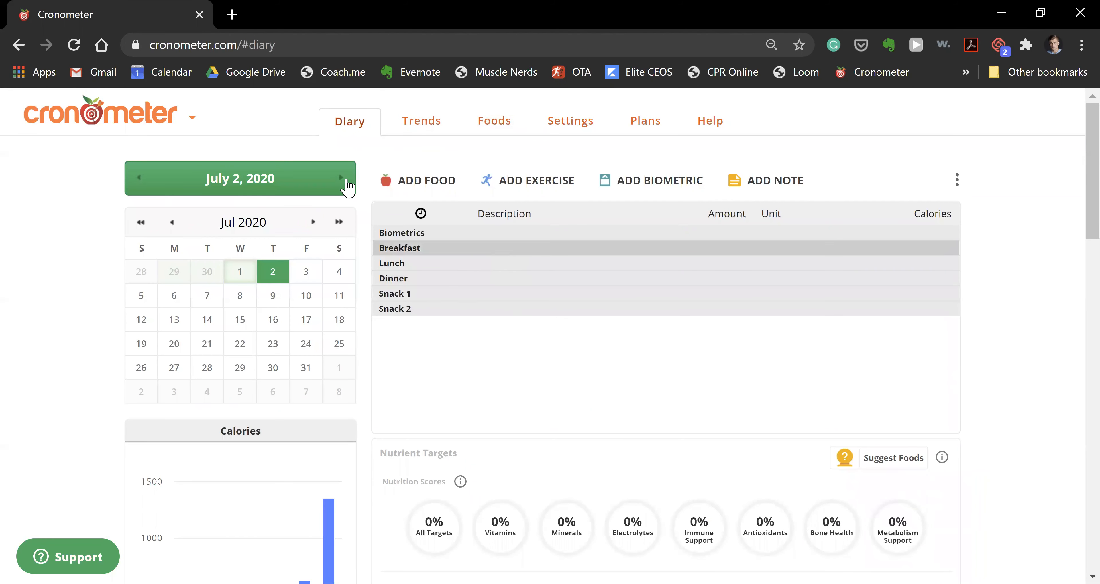
left_click(447, 191)
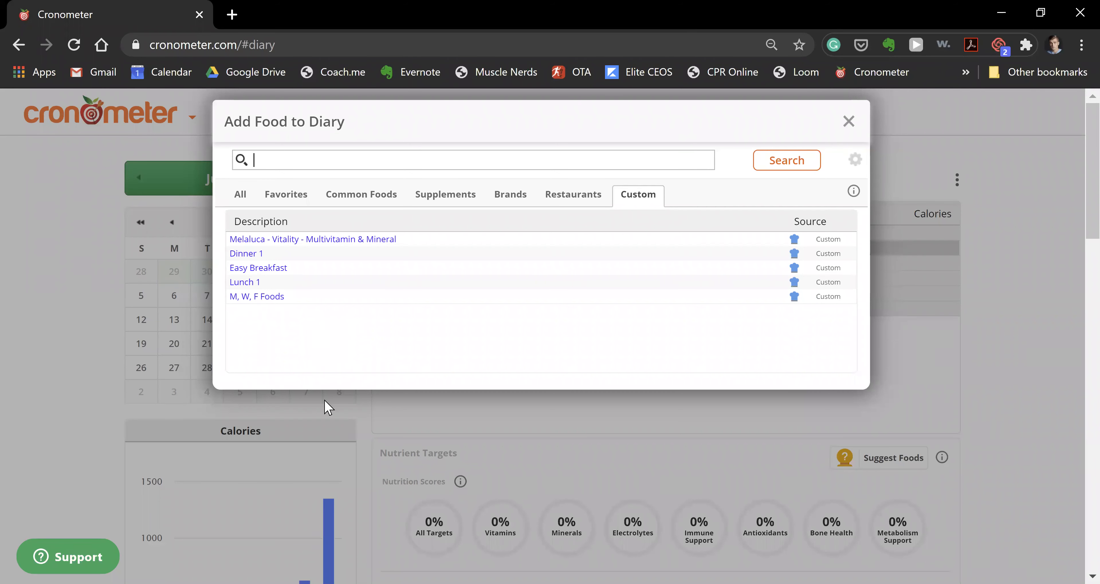
left_click(235, 298)
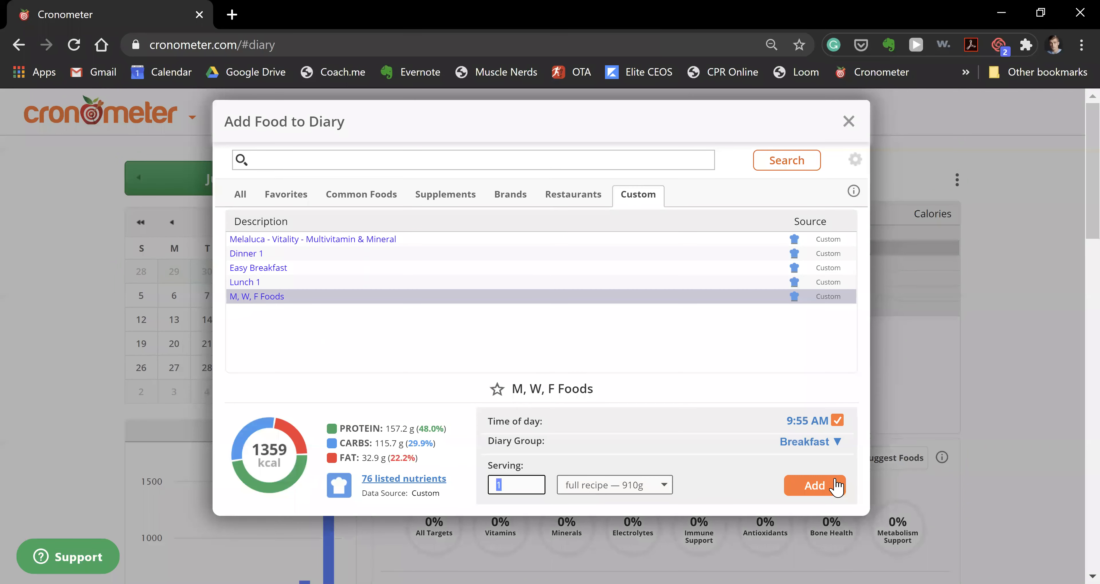
left_click(796, 488)
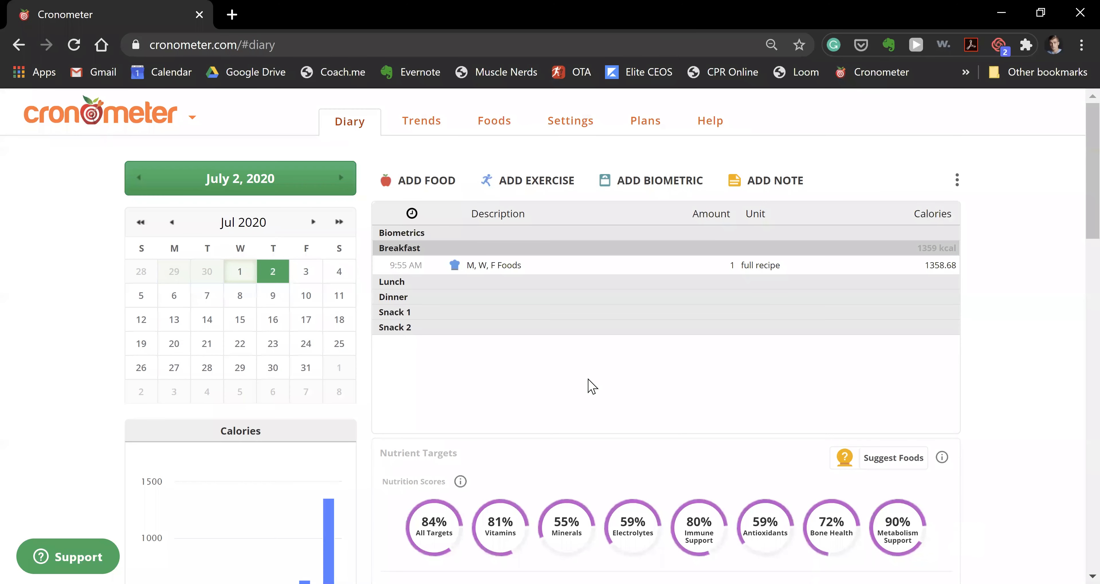
- Explode the M, W, F Foods entry into its meal recipes and move Lunch 1 to Lunch and Dinner 1 to Dinner
left_click(511, 268)
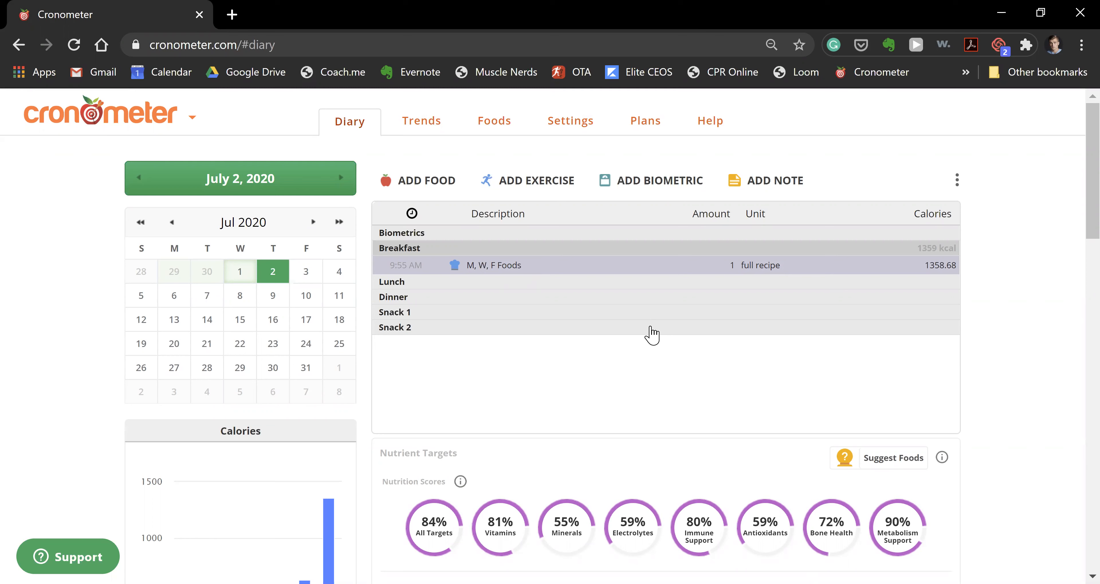
right_click(520, 267)
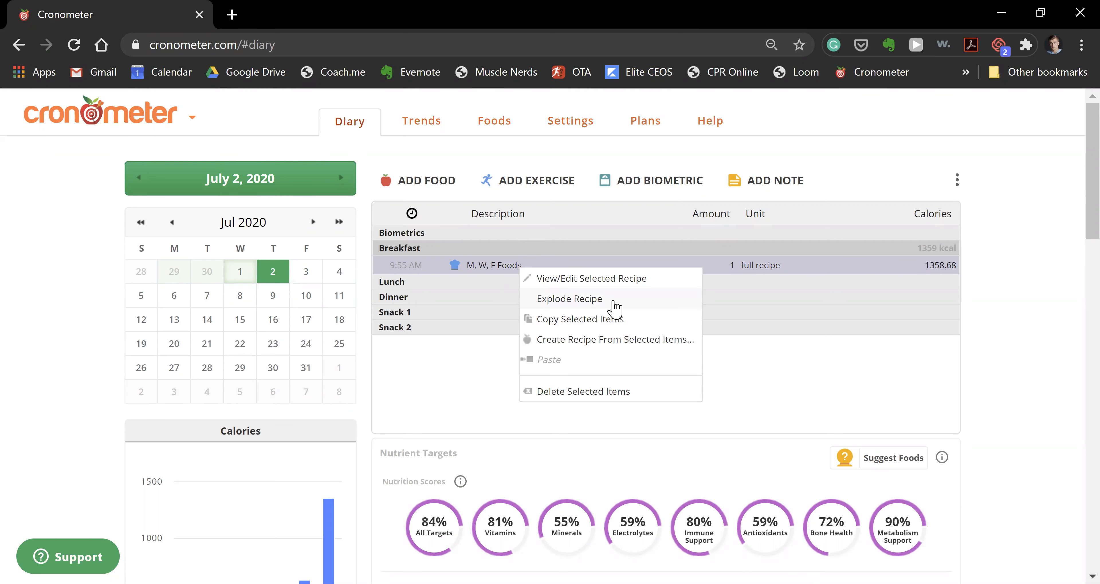
left_click(659, 304)
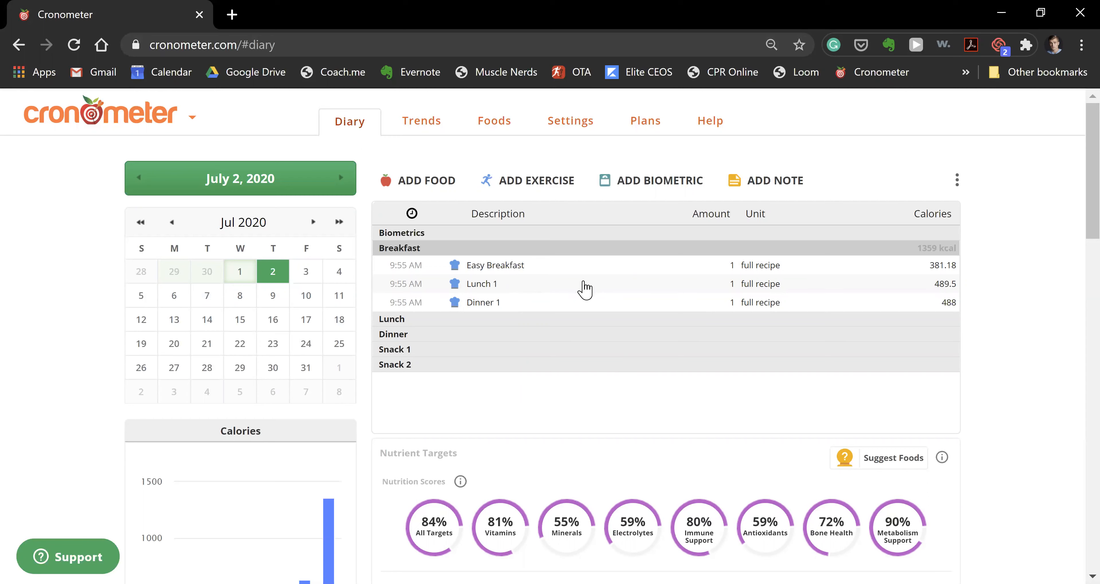
left_click_drag(516, 292, 514, 326)
left_click_drag(504, 285, 515, 344)
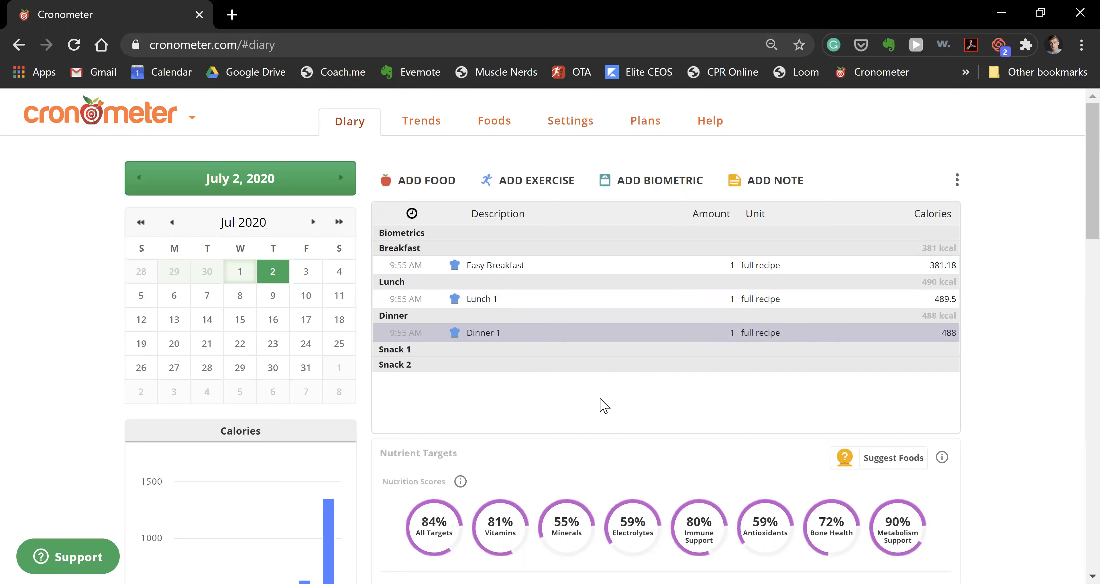
- Explode the Lunch 1 recipe into its individual foods and set the chicken breast amount to 350 g
right_click(491, 302)
left_click(536, 328)
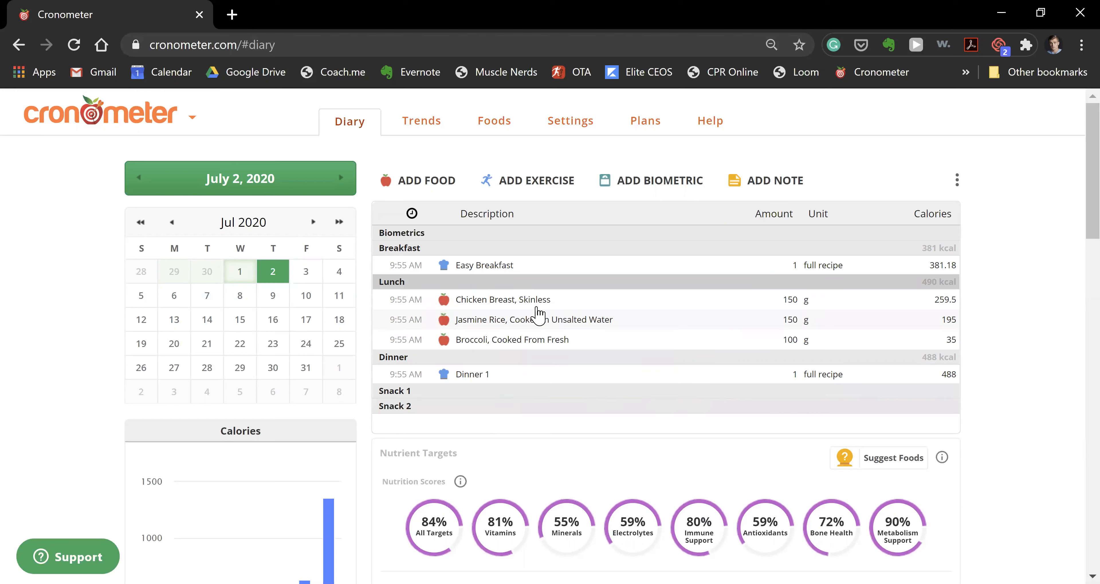
left_click(775, 304)
left_click(790, 300)
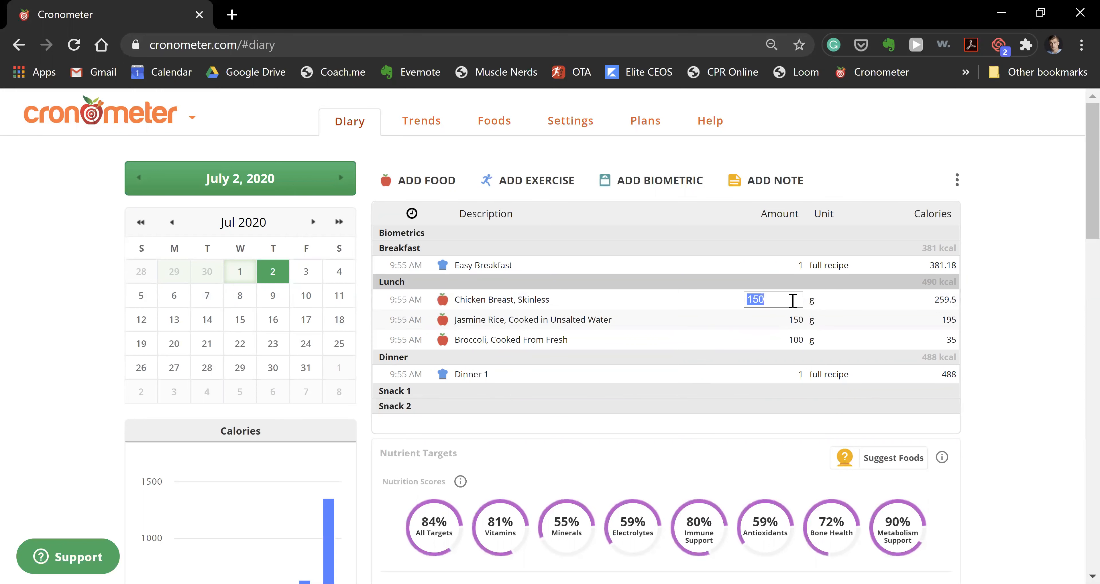
type("350")
key("Return")
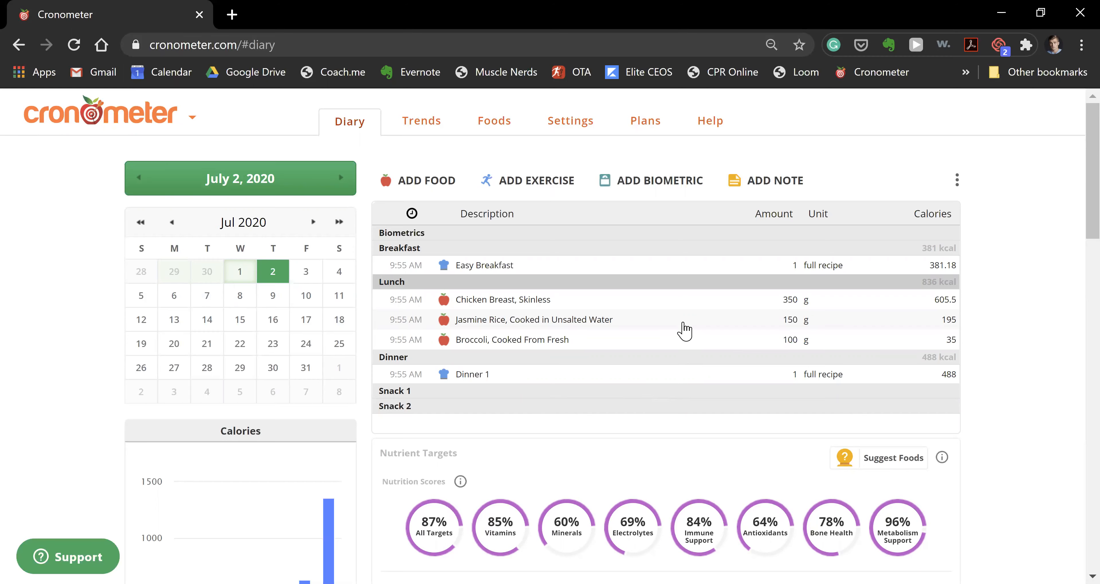
- Examine the July 2 nutrition scores, vitamins, minerals and nutrient balances, and check which foods contribute to Energy and Protein
scroll(685, 331, "down", 8)
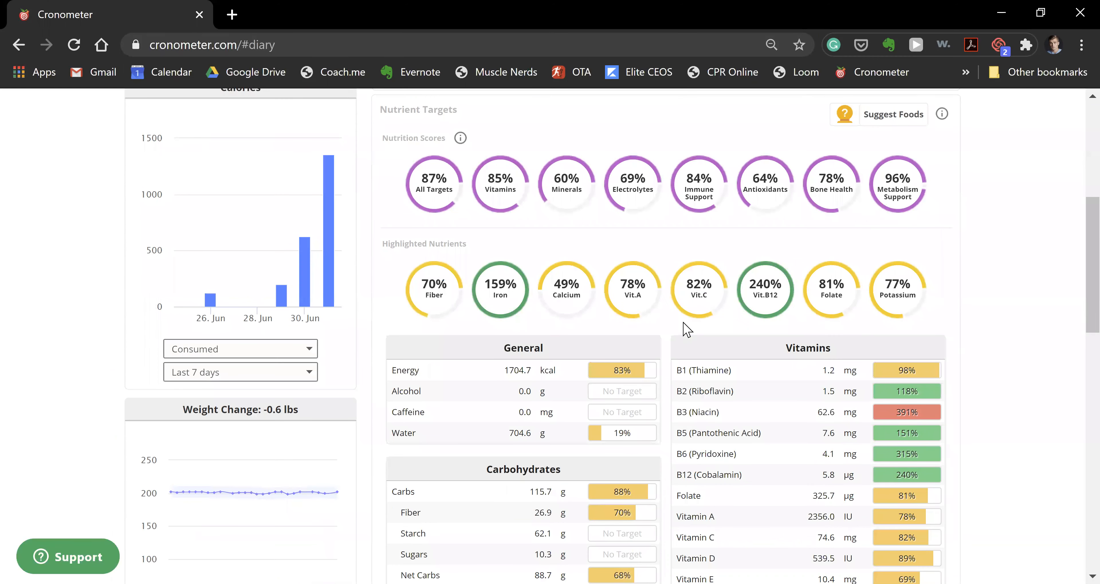
scroll(687, 329, "down", 2)
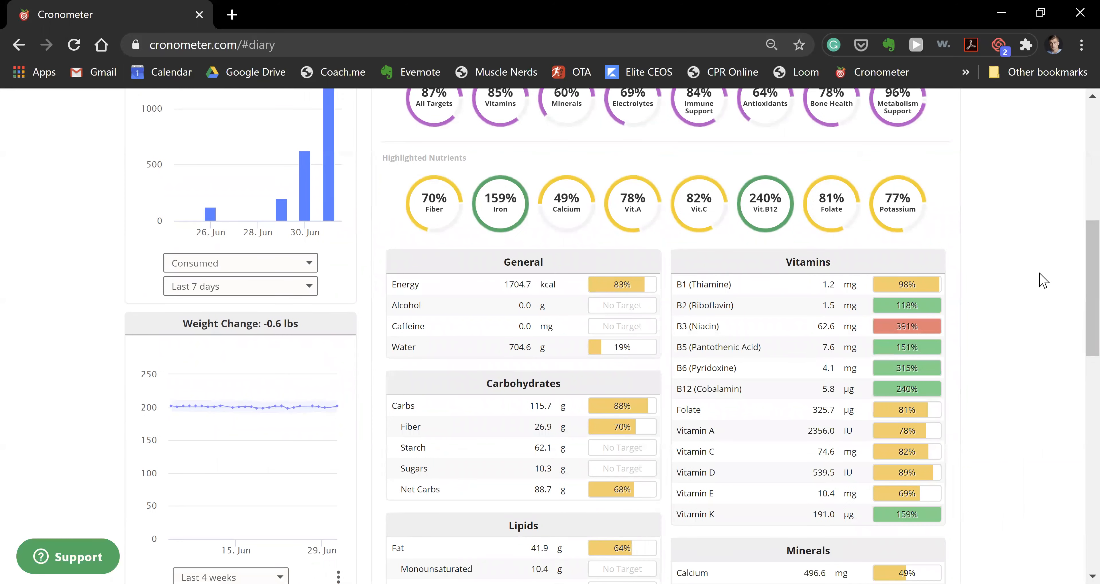
scroll(1044, 281, "up", 2)
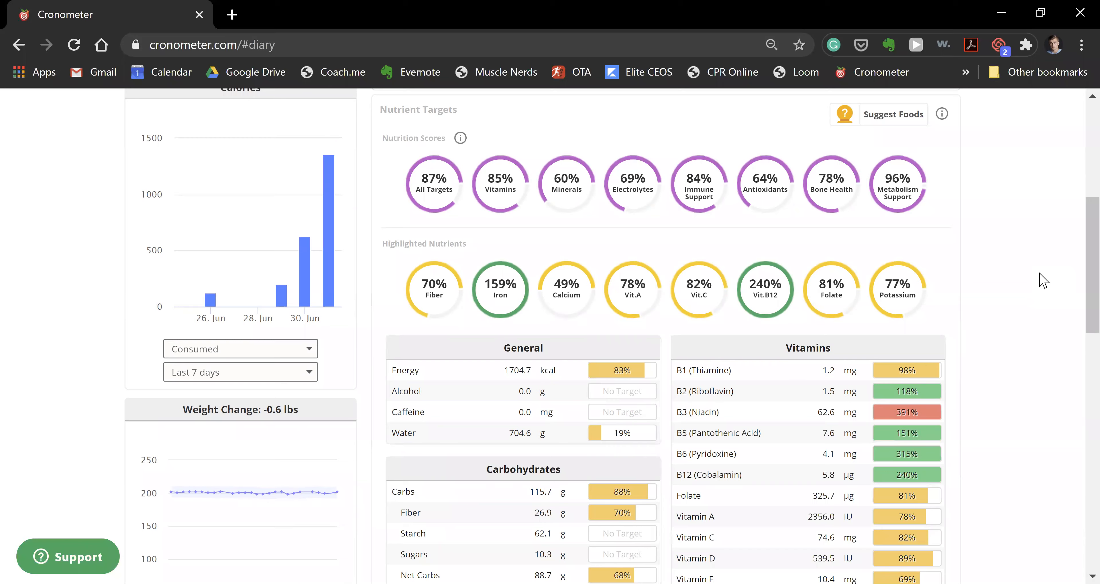
scroll(1044, 281, "down", 2)
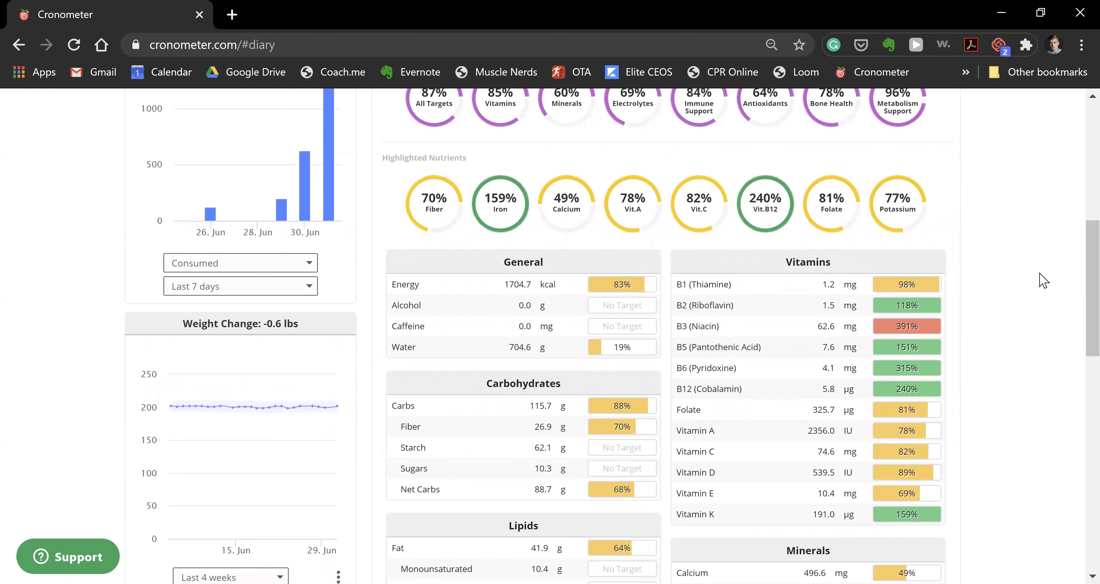
scroll(1043, 280, "down", 2)
scroll(1043, 281, "down", 15)
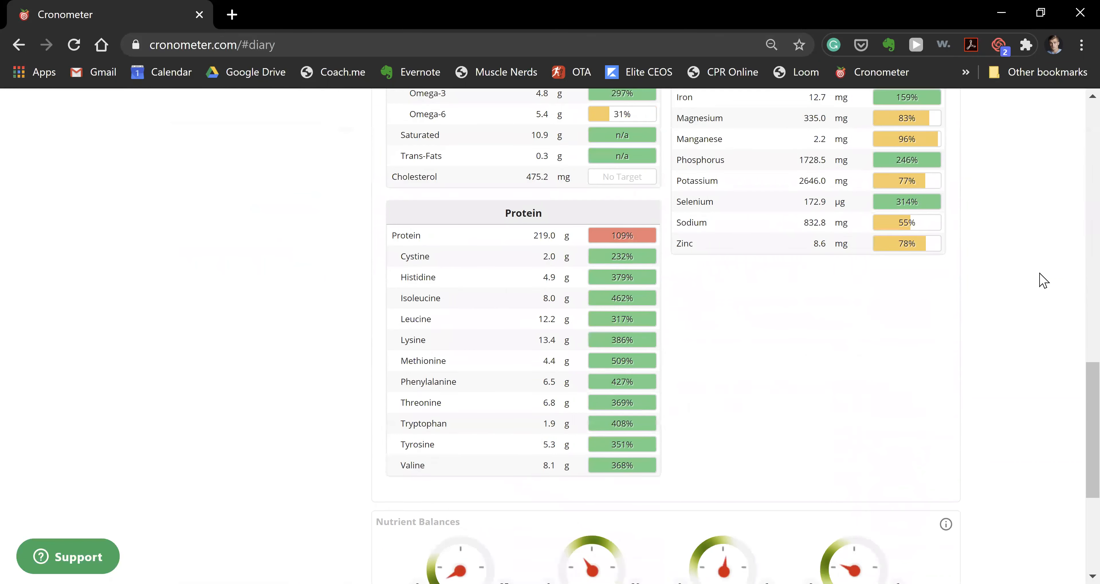
scroll(1043, 280, "up", 14)
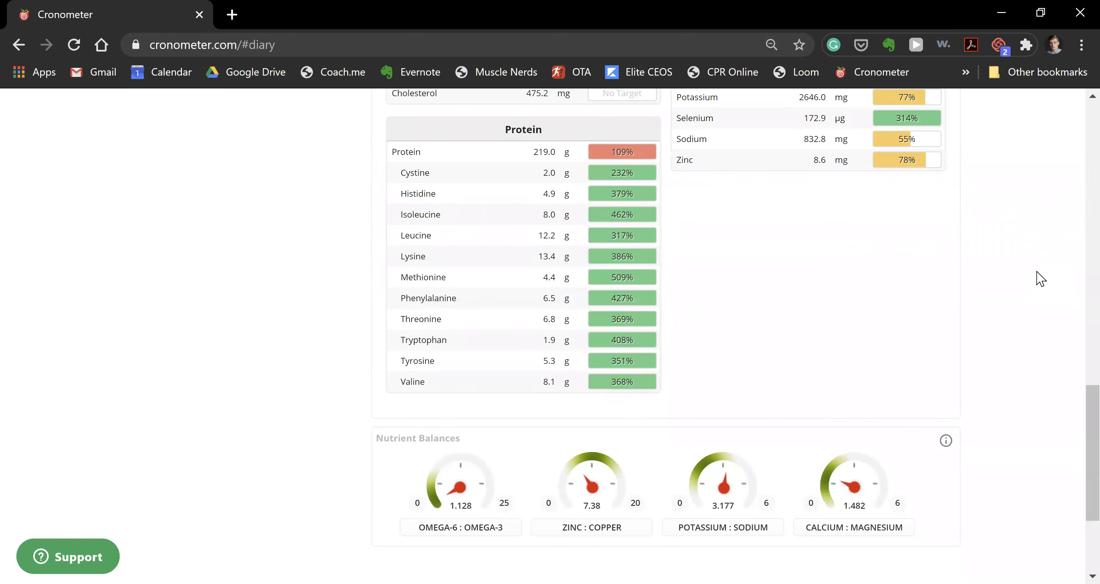
scroll(1041, 279, "up", 2)
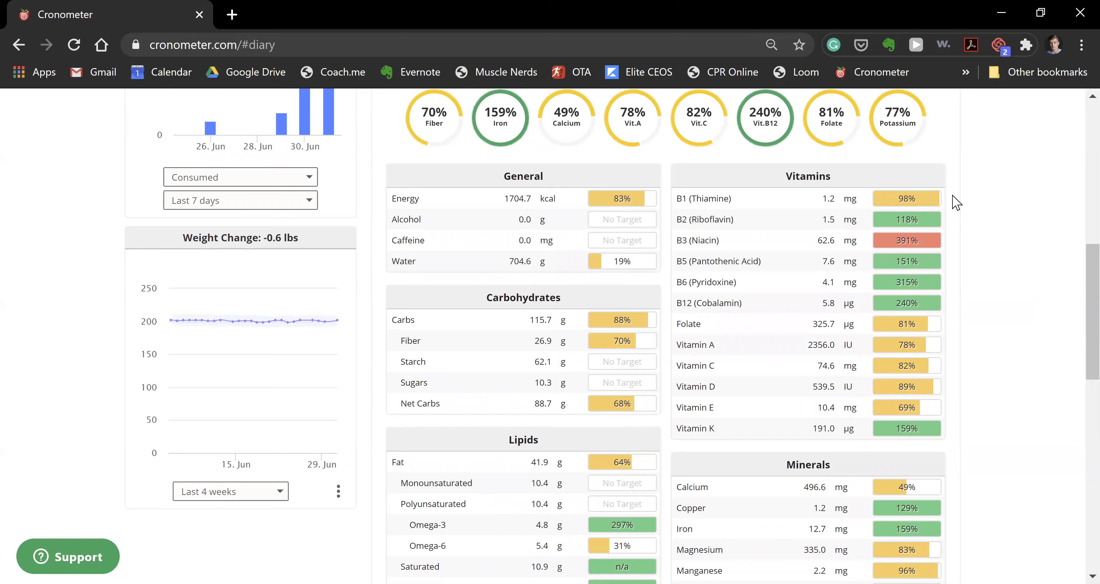
scroll(1073, 287, "up", 2)
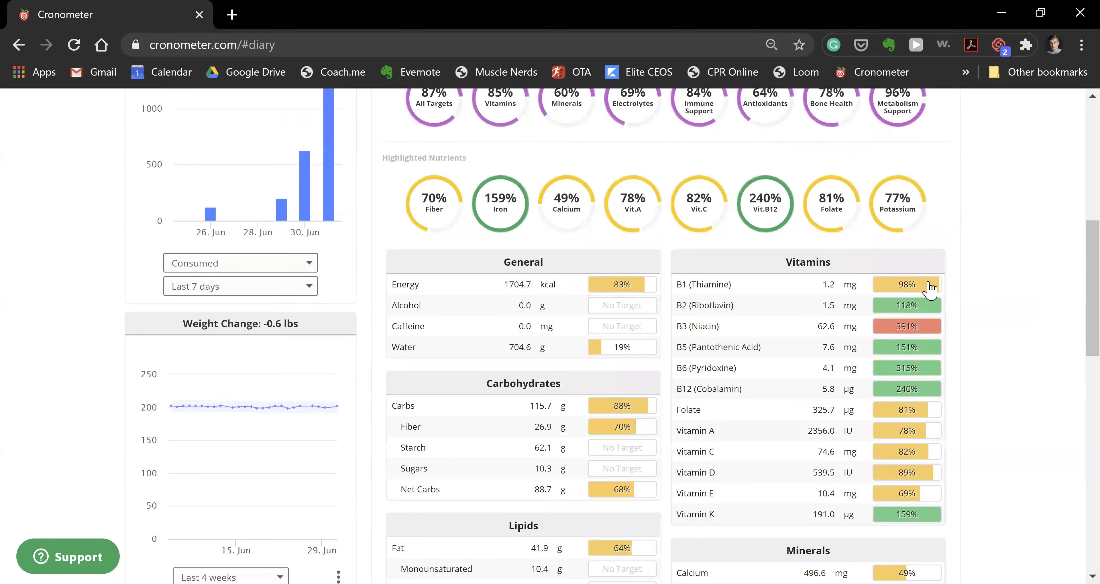
mouse_move(929, 288)
mouse_move(621, 294)
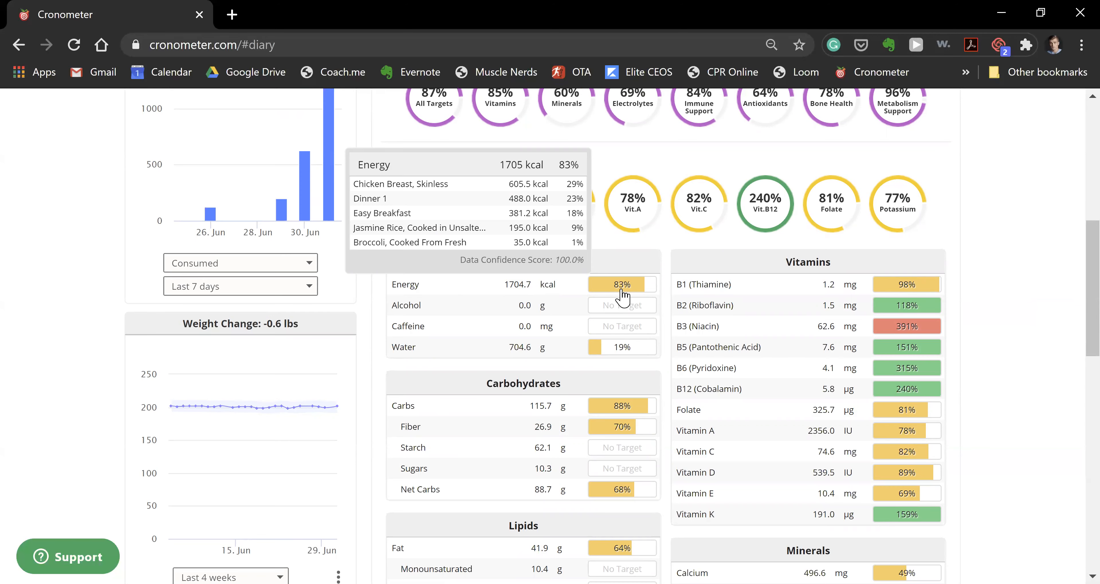
scroll(622, 295, "down", 8)
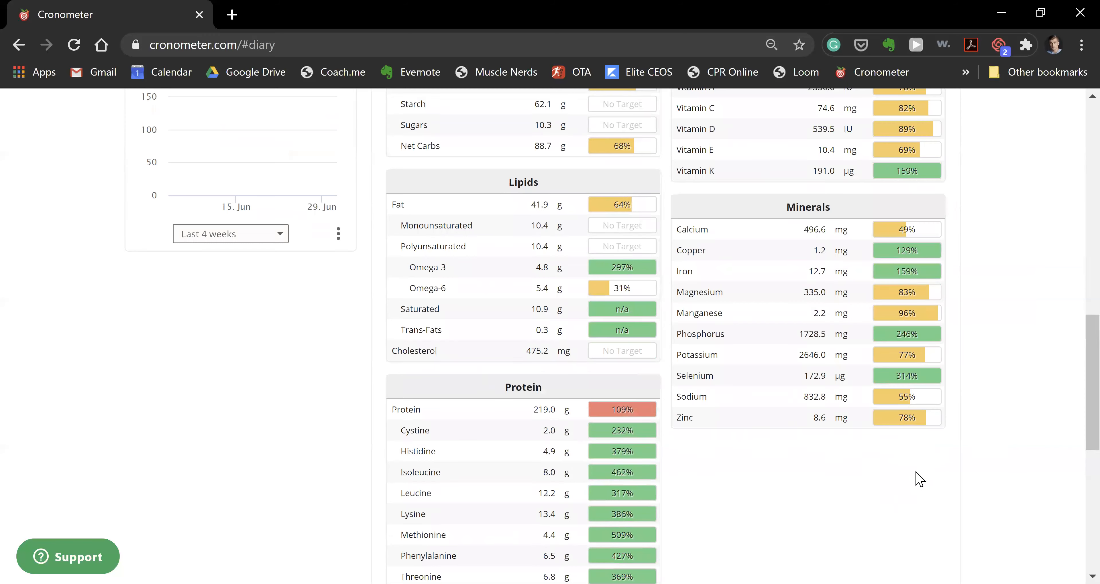
scroll(876, 488, "down", 2)
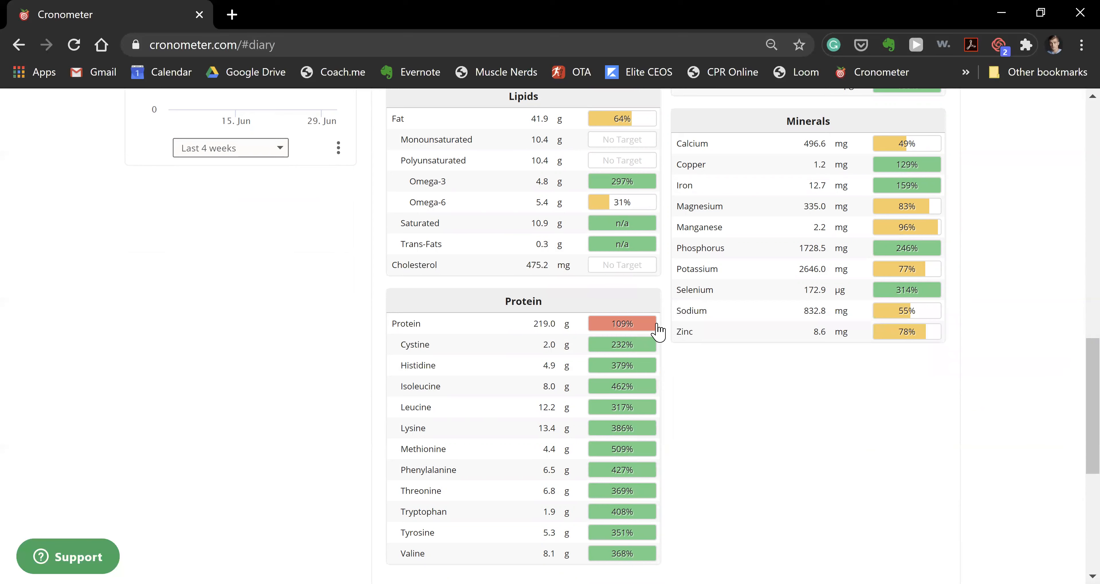
mouse_move(655, 329)
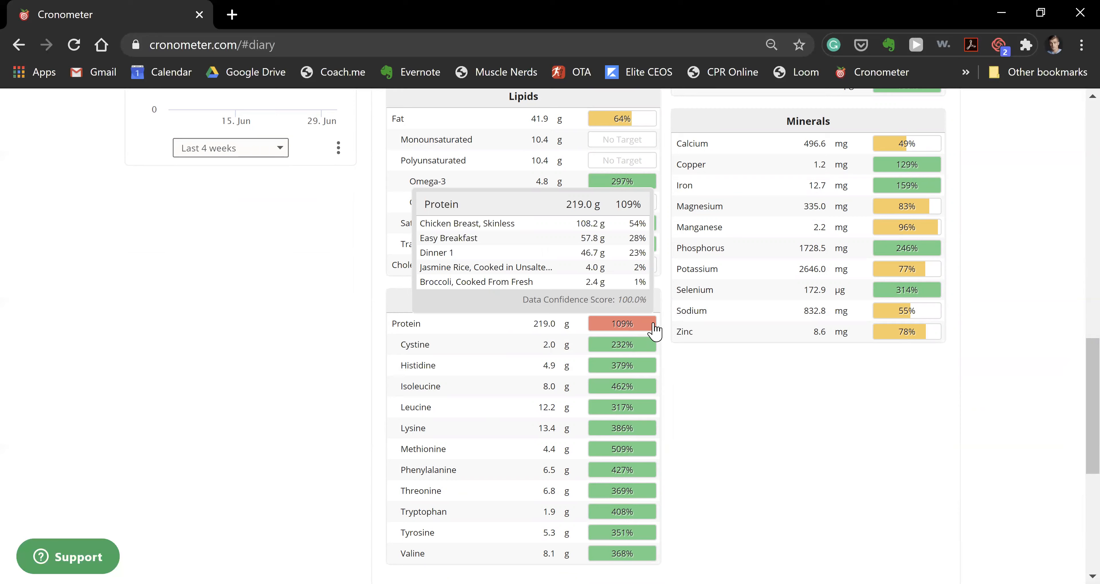
scroll(668, 304, "up", 4)
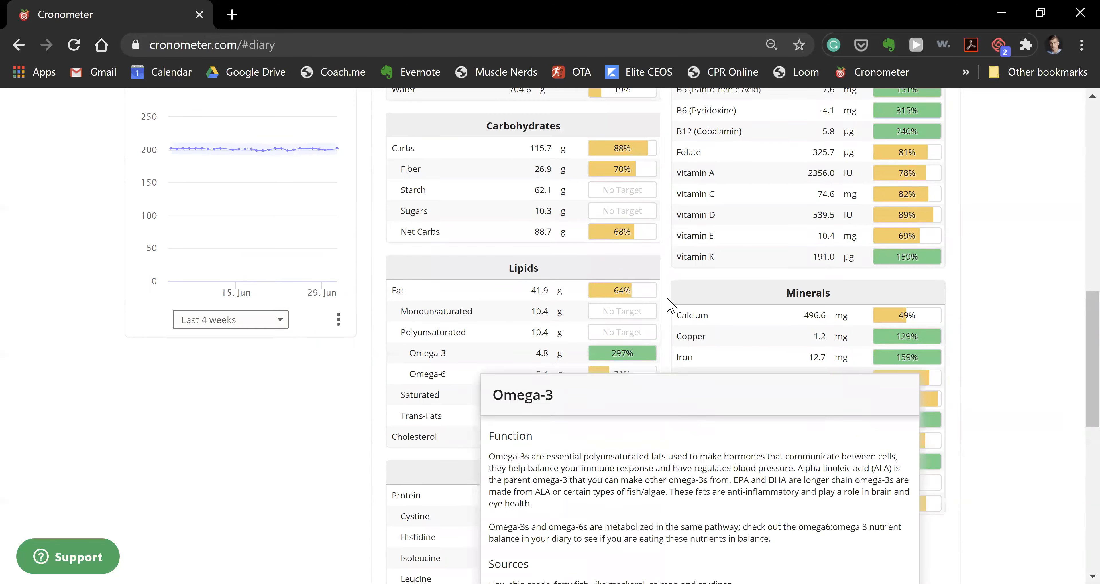
scroll(555, 384, "up", 12)
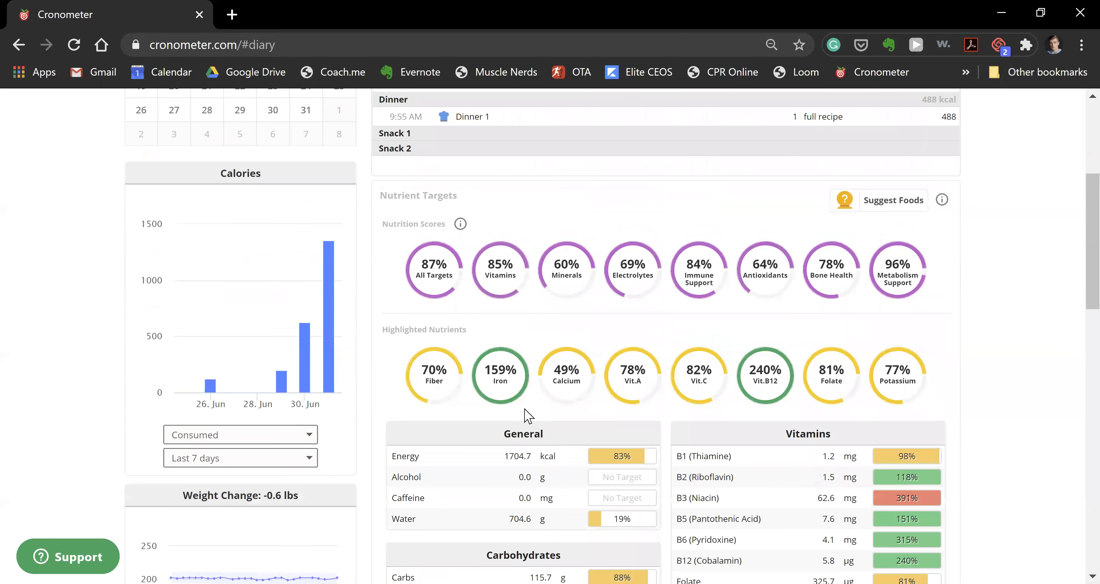
scroll(528, 416, "up", 3)
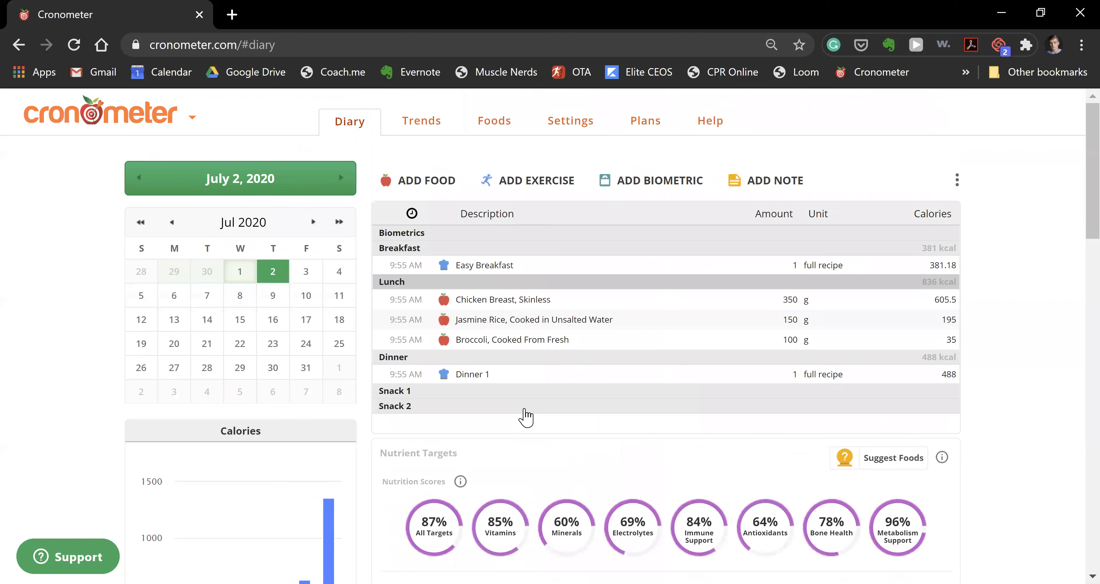